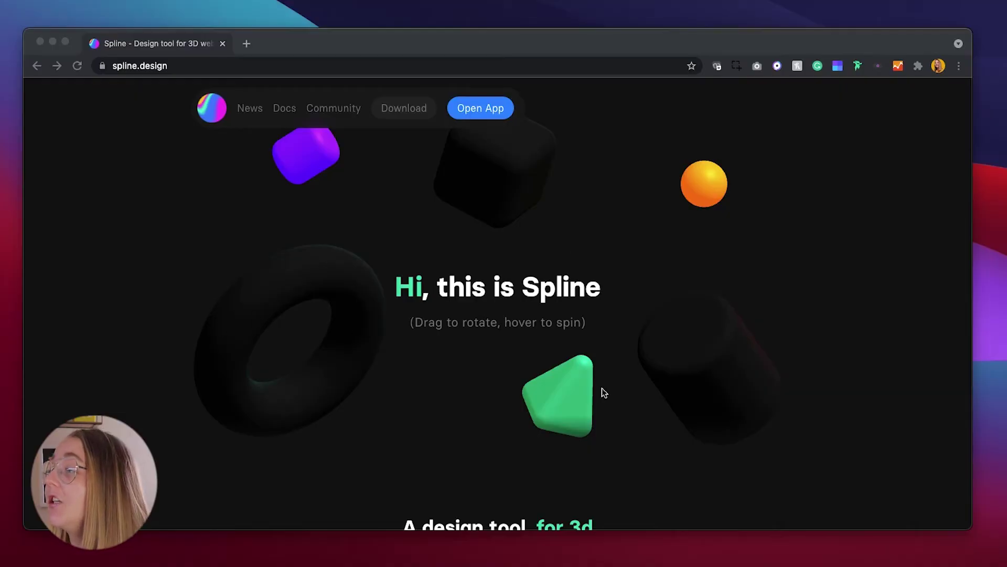
Spin the 3D shapes in the spline.design landing page's hero scene.
drag(329, 286, 278, 233)
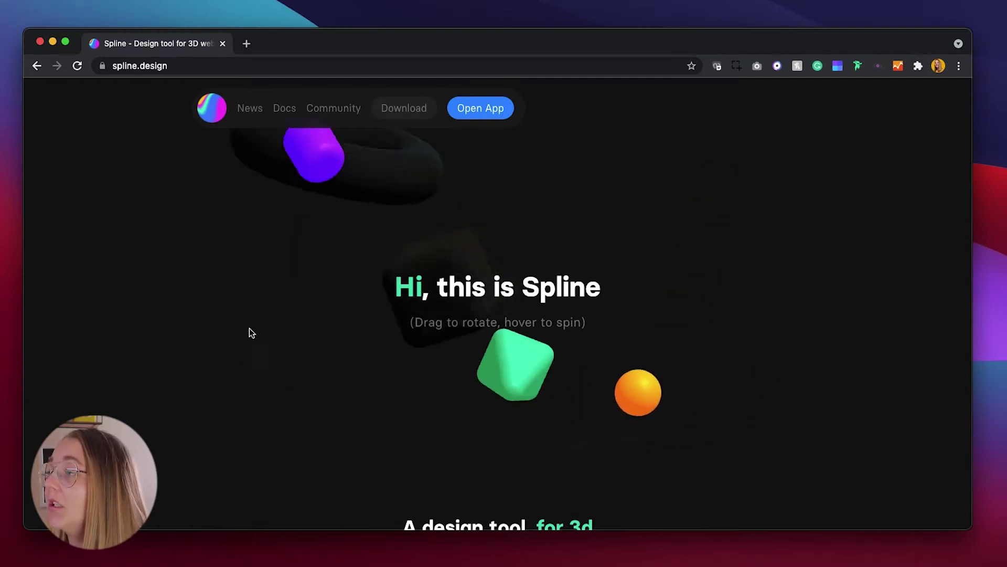
scroll(285, 285, down, 5)
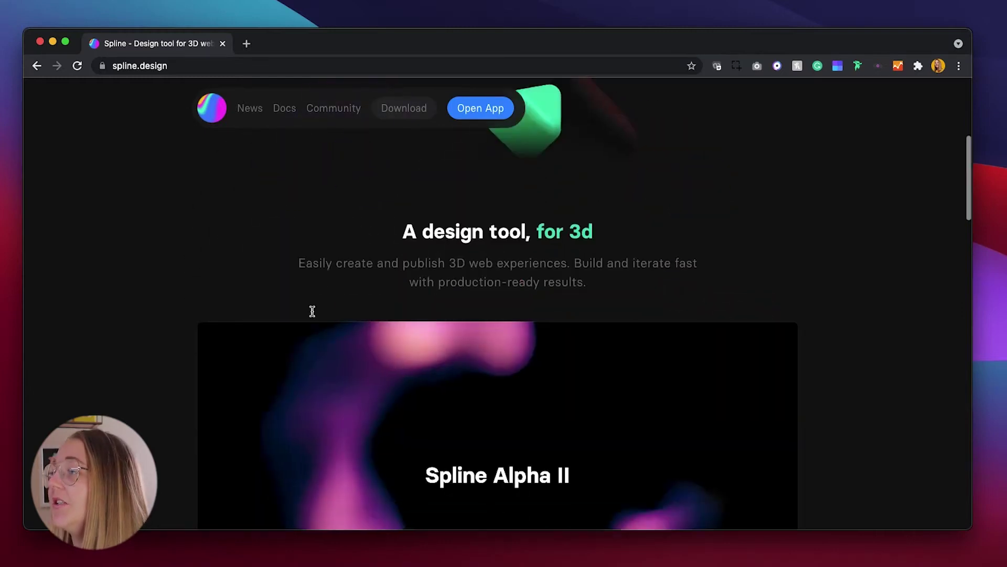
scroll(407, 260, down, 3)
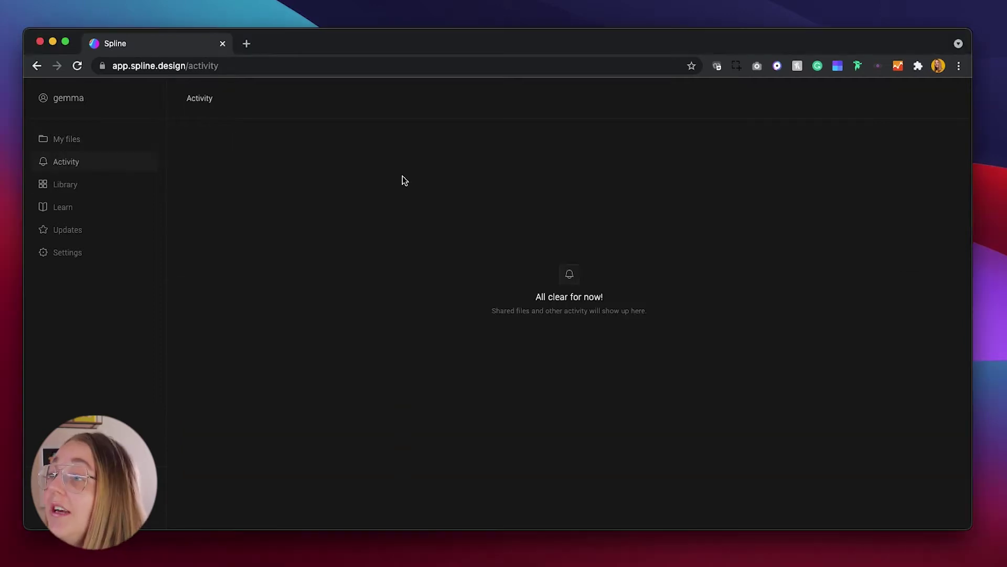
Open the Library of example scenes from the Spline sidebar.
click(97, 184)
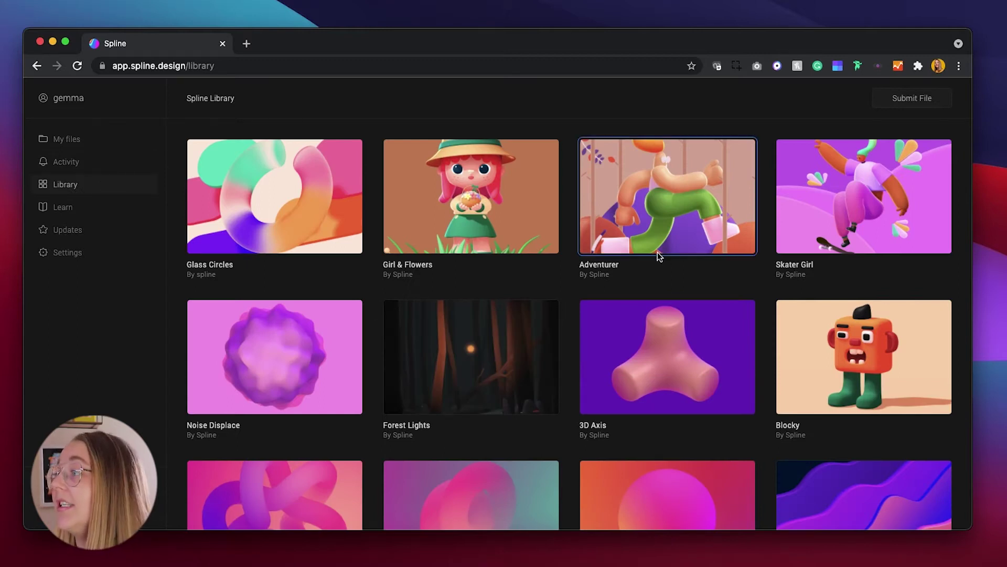
scroll(657, 252, down, 3)
scroll(629, 250, down, 2)
scroll(602, 248, down, 2)
scroll(603, 252, down, 4)
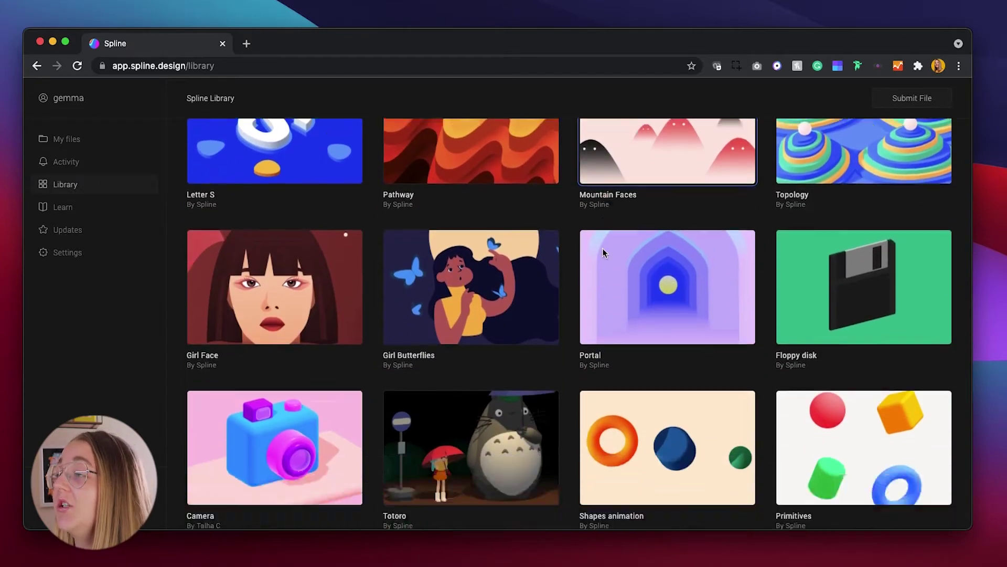
scroll(604, 252, down, 1)
scroll(603, 248, up, 5)
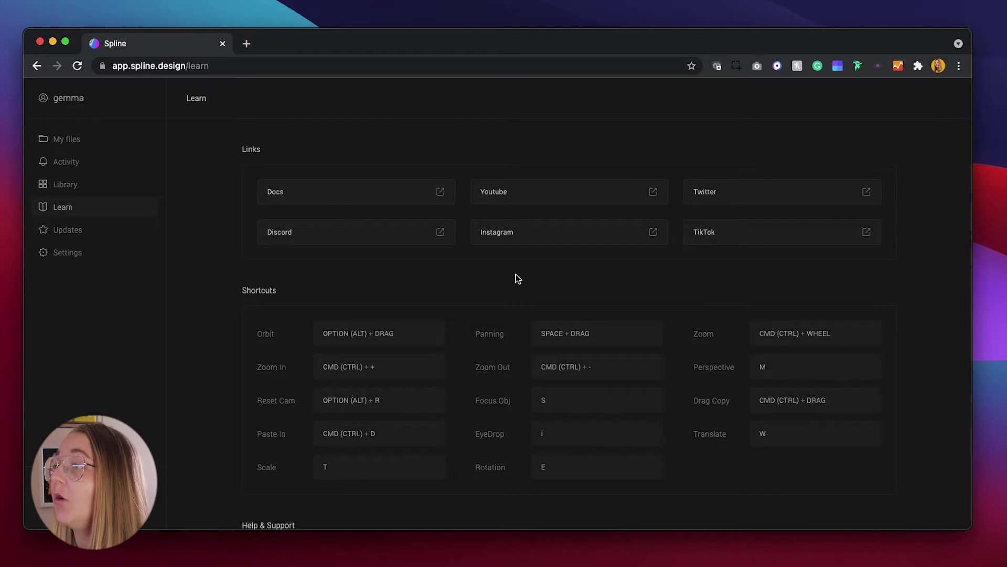
scroll(187, 209, down, 3)
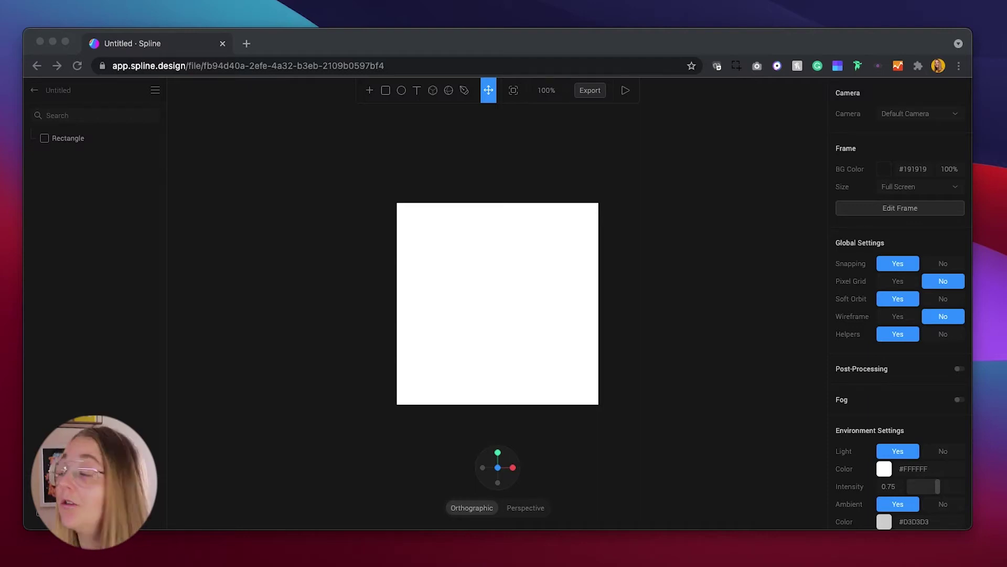
Open the BG Color swatch's colour choices for the scene background.
click(891, 170)
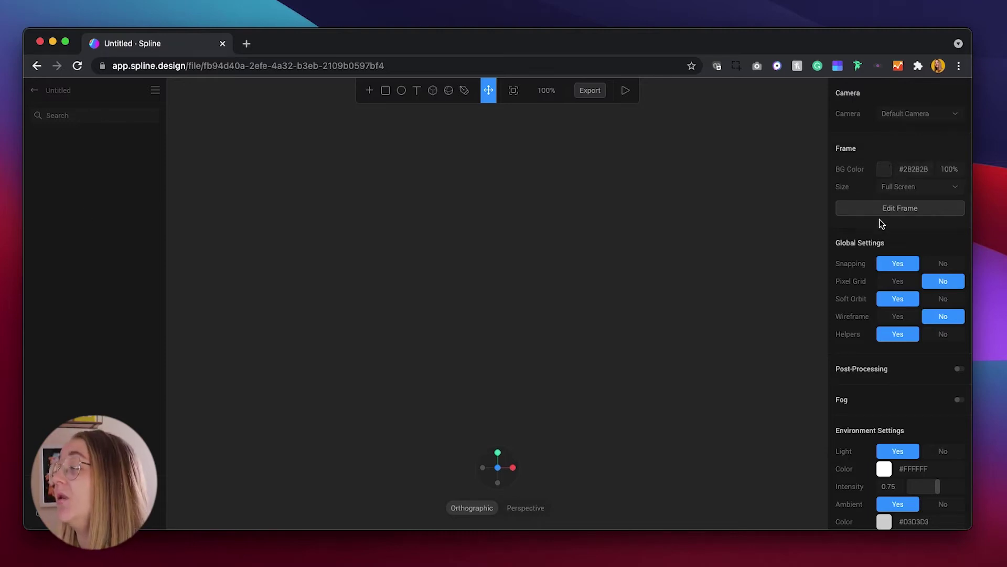
scroll(872, 236, down, 2)
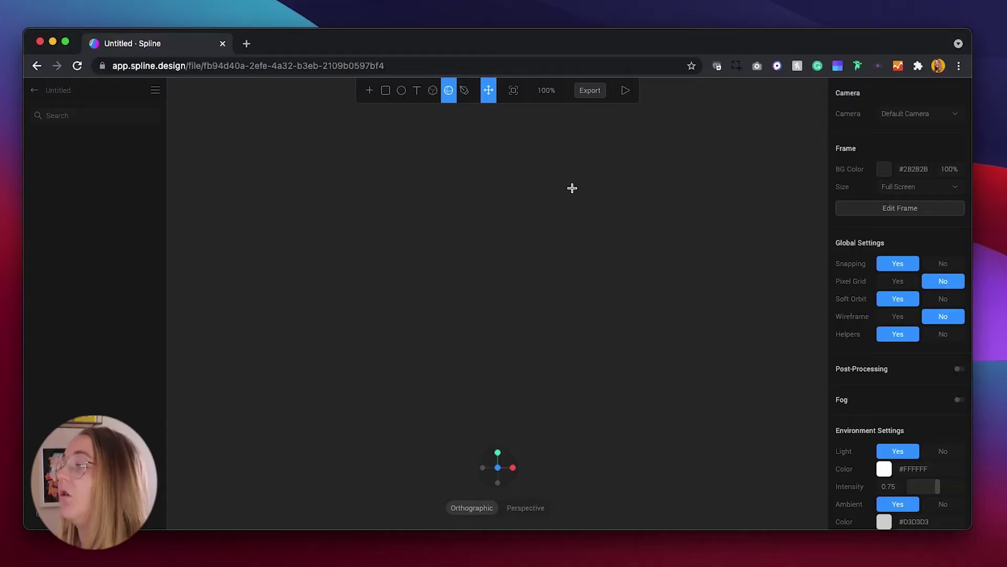
Draw a sphere on the canvas, then draw and undo a second sphere.
drag(572, 189, 630, 246)
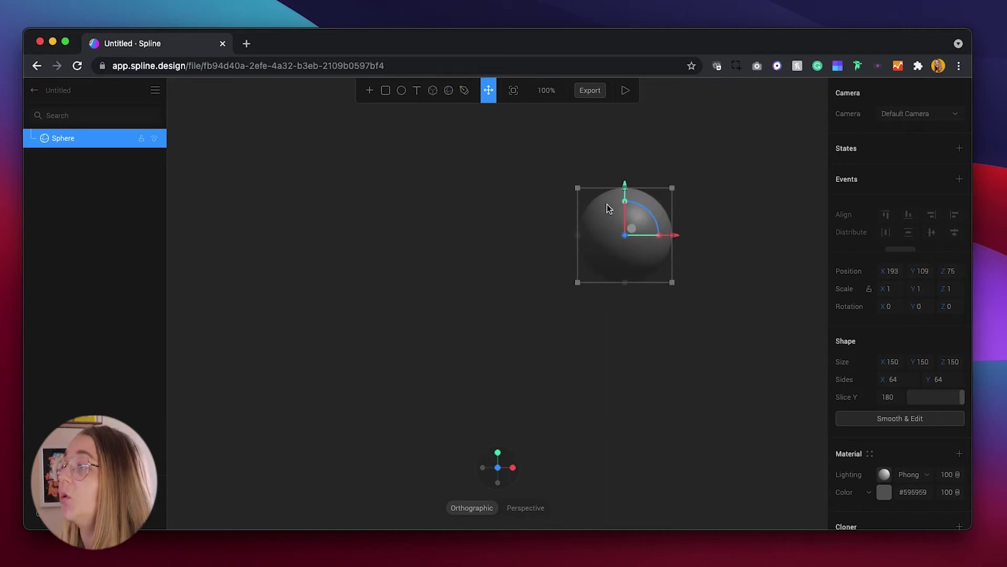
click(546, 192)
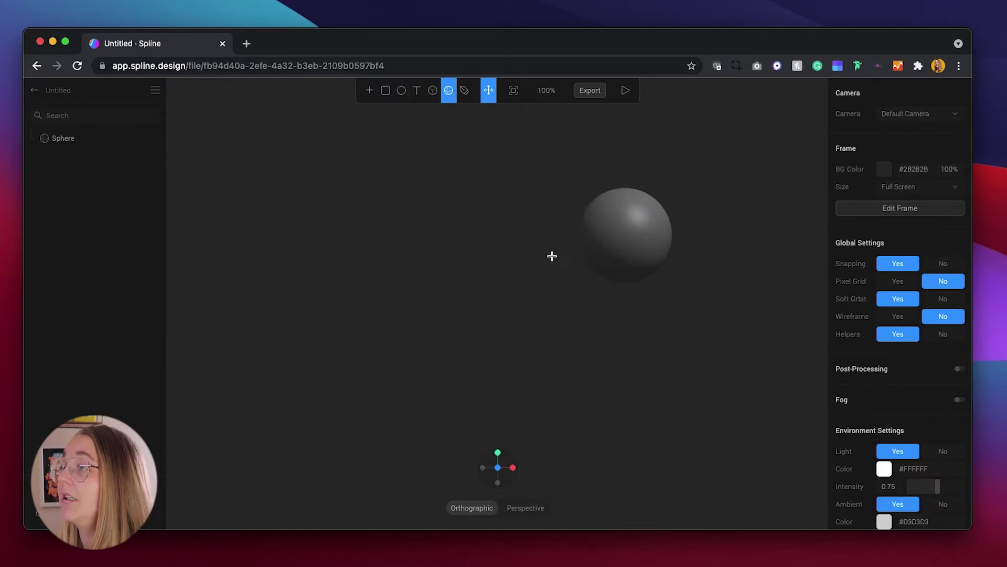
drag(447, 160, 495, 210)
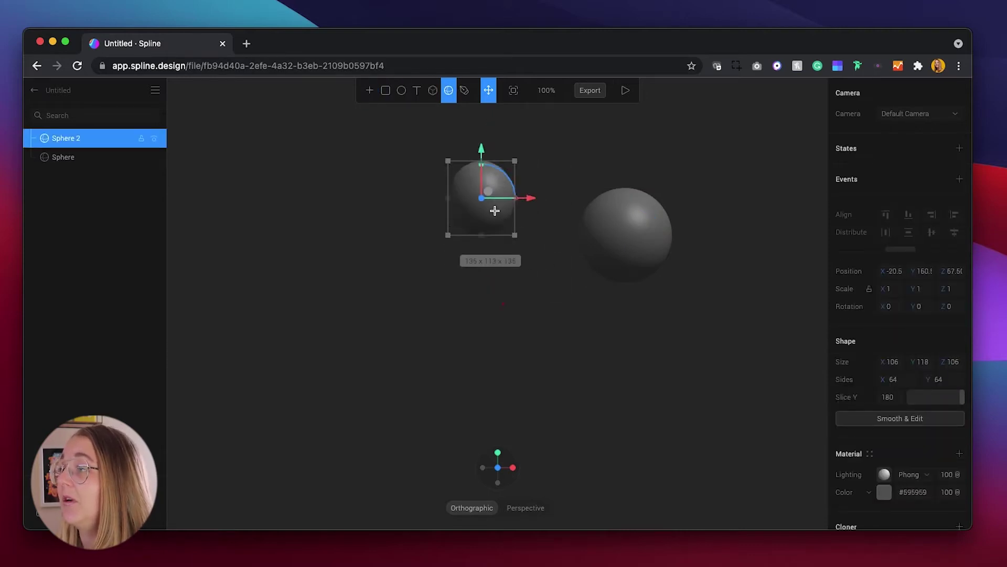
mouse_move(494, 210)
mouse_down()
mouse_move(533, 189)
mouse_move(523, 206)
mouse_move(540, 162)
mouse_up()
key(ctrl+z)
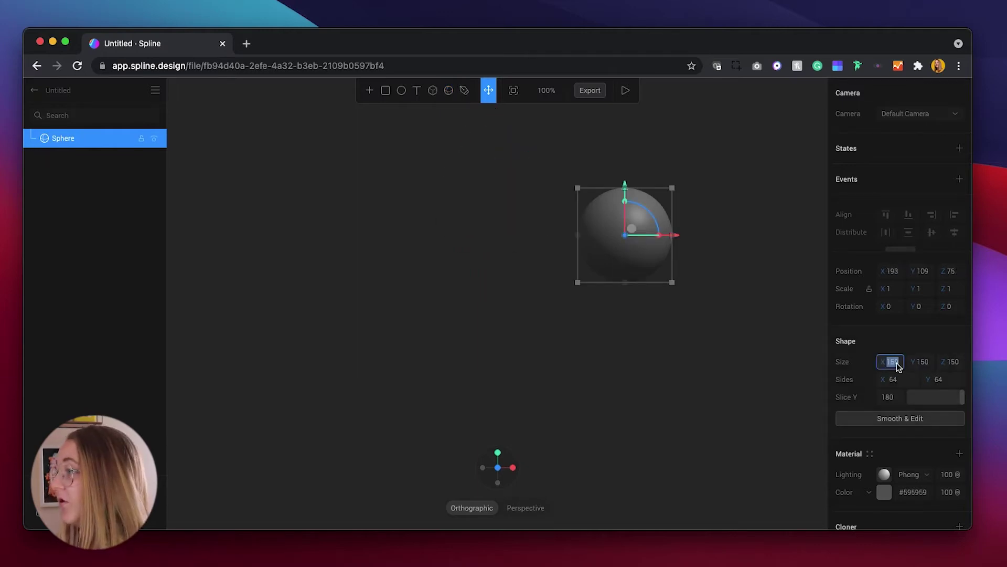
Undo a stretch back to size 150 and open the sphere's Material Color choices.
drag(897, 366, 944, 365)
key(ctrl+z)
click(598, 242)
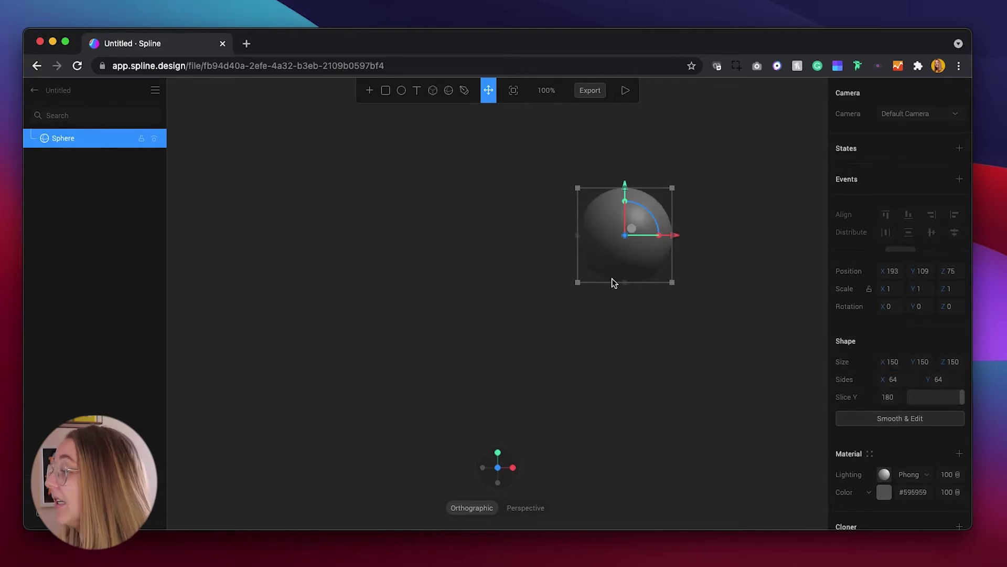
scroll(866, 437, down, 3)
click(884, 410)
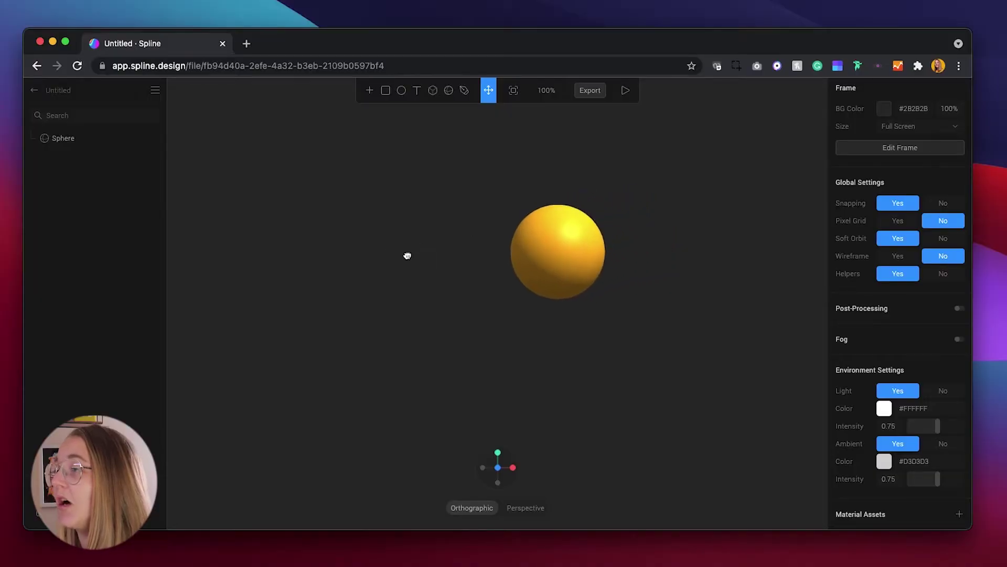
Reposition the yellow sphere with its gizmo arrows and rotate it around Z.
click(539, 243)
click(539, 244)
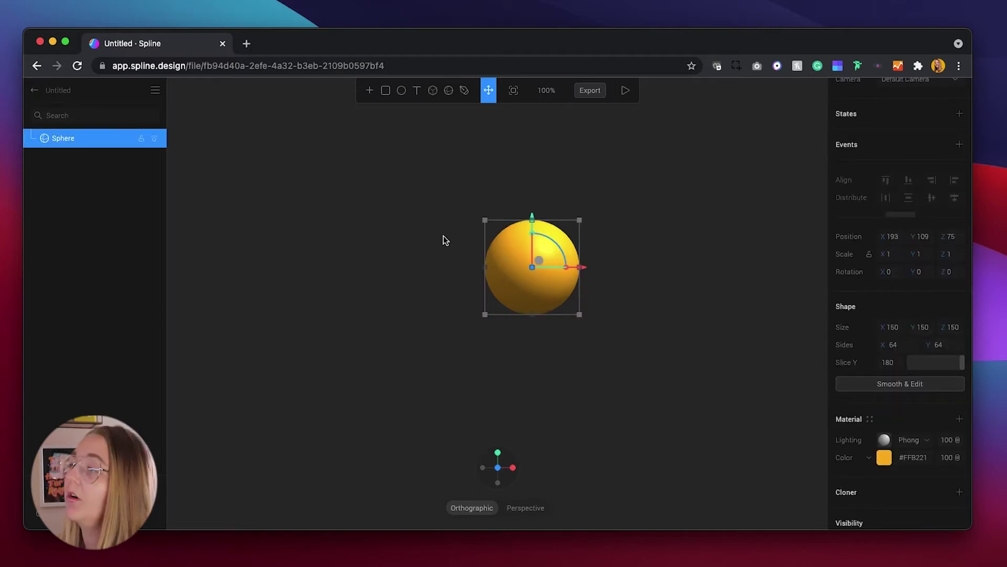
mouse_move(533, 217)
mouse_down()
mouse_move(534, 264)
mouse_move(535, 200)
mouse_up()
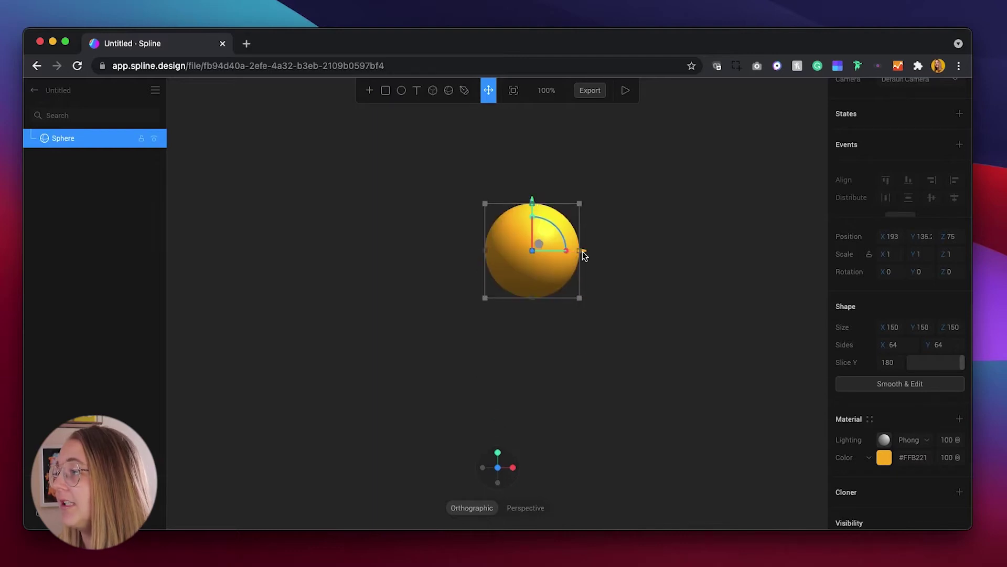
mouse_move(582, 252)
mouse_down()
mouse_move(629, 255)
mouse_move(572, 259)
mouse_up()
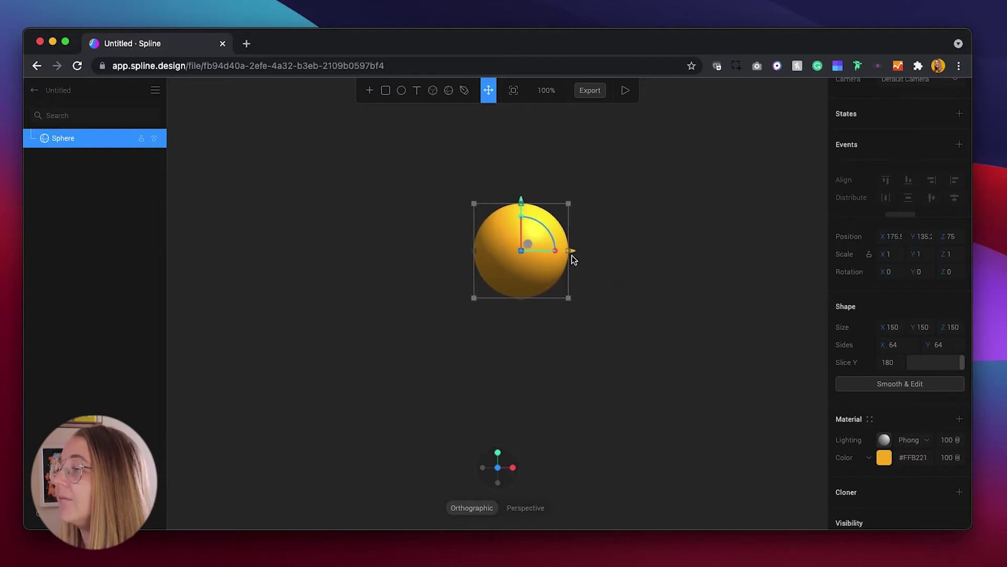
drag(538, 227, 530, 272)
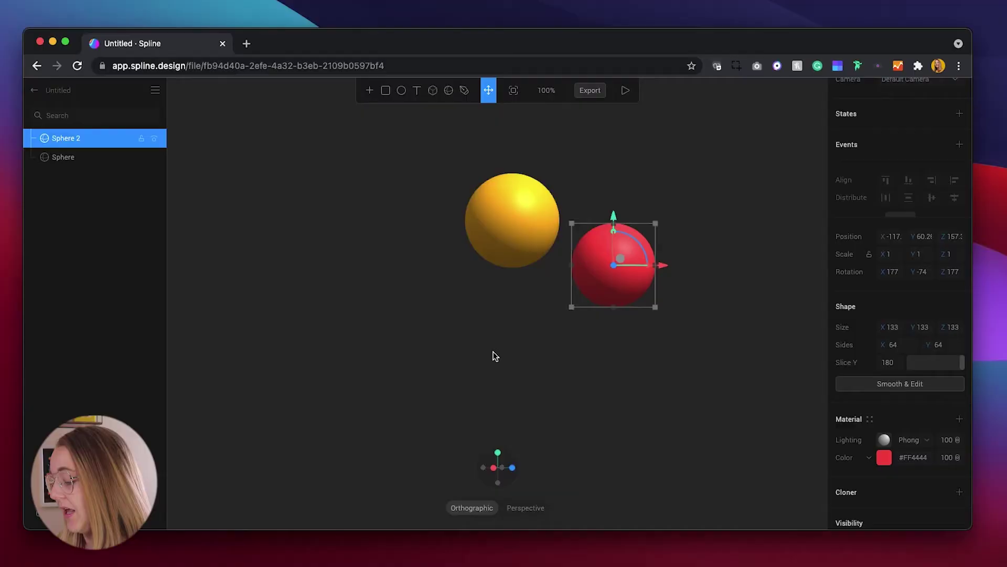
Orbit around the two spheres, then reset to the straight-on front view.
click(492, 355)
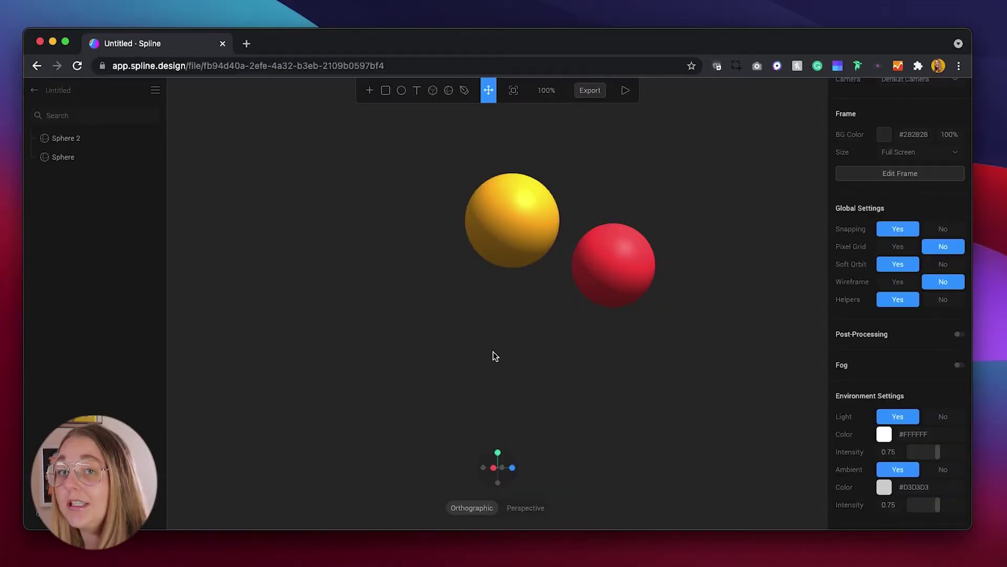
mouse_move(492, 357)
mouse_down()
mouse_move(511, 349)
mouse_move(493, 353)
mouse_move(497, 289)
mouse_move(491, 344)
mouse_up()
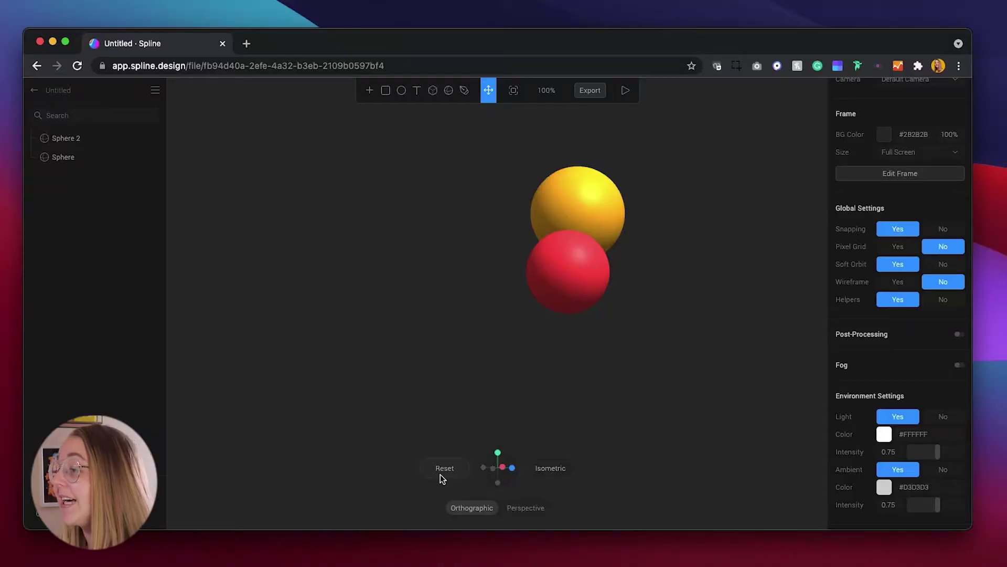
click(441, 473)
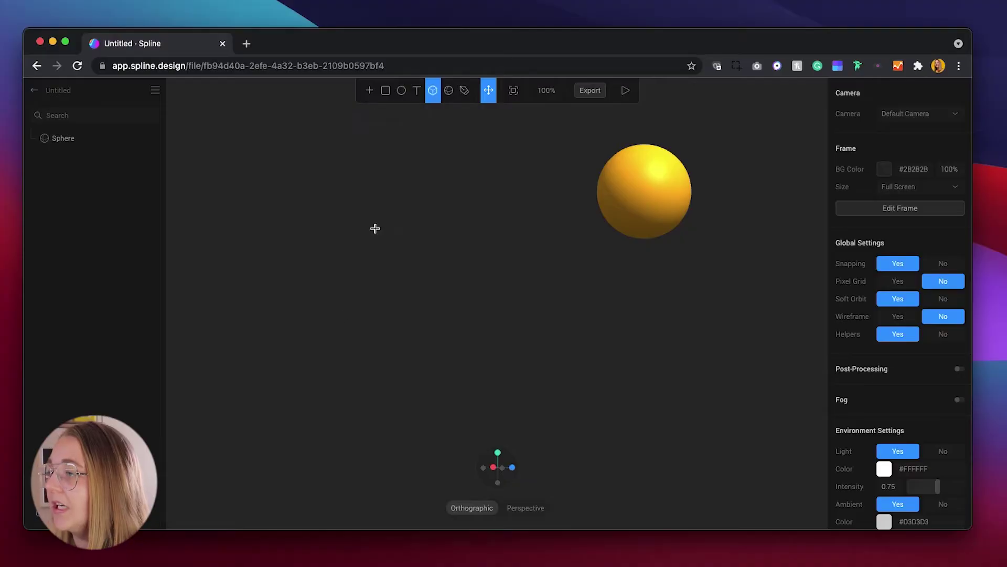
Draw a #FFB221 orange cube lower left of the sphere and orbit to inspect it.
shift+drag(342, 320, 406, 386)
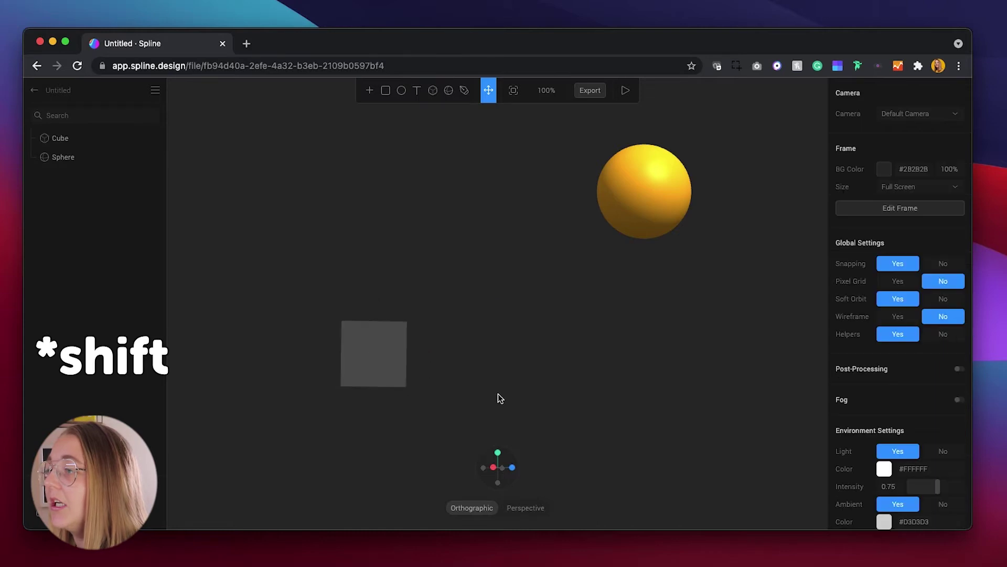
click(531, 375)
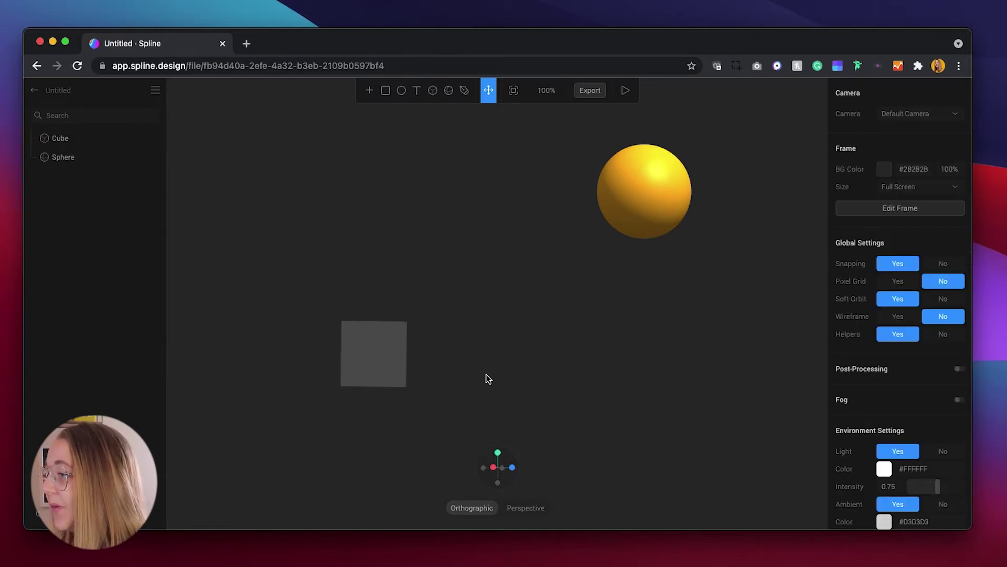
click(356, 357)
scroll(858, 445, down, 2)
click(562, 347)
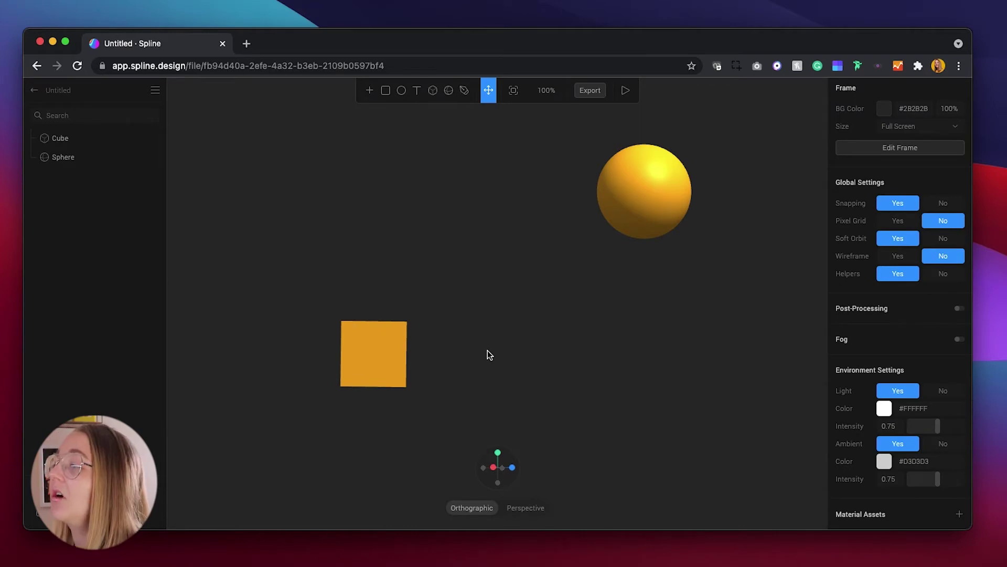
drag(487, 355, 462, 355)
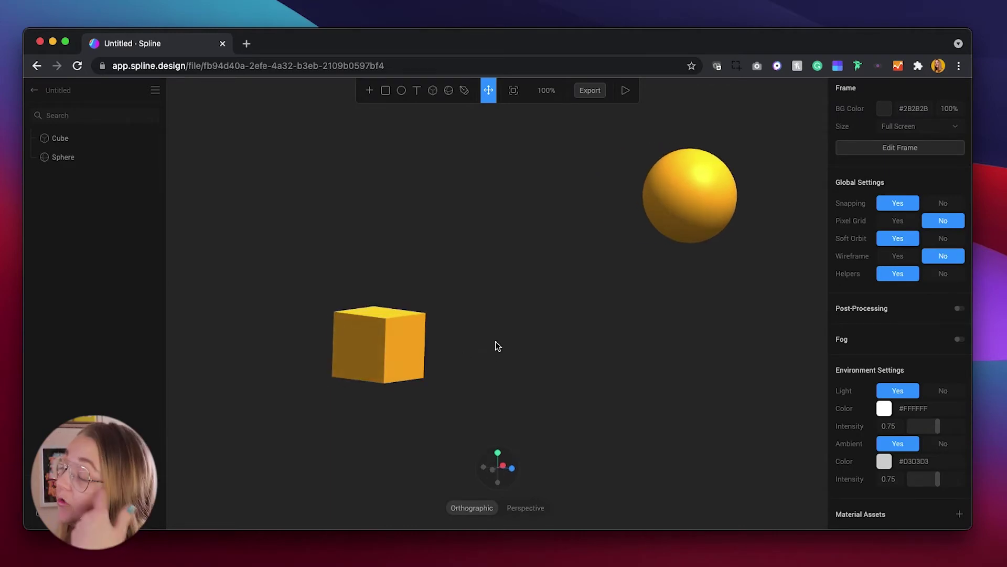
click(393, 347)
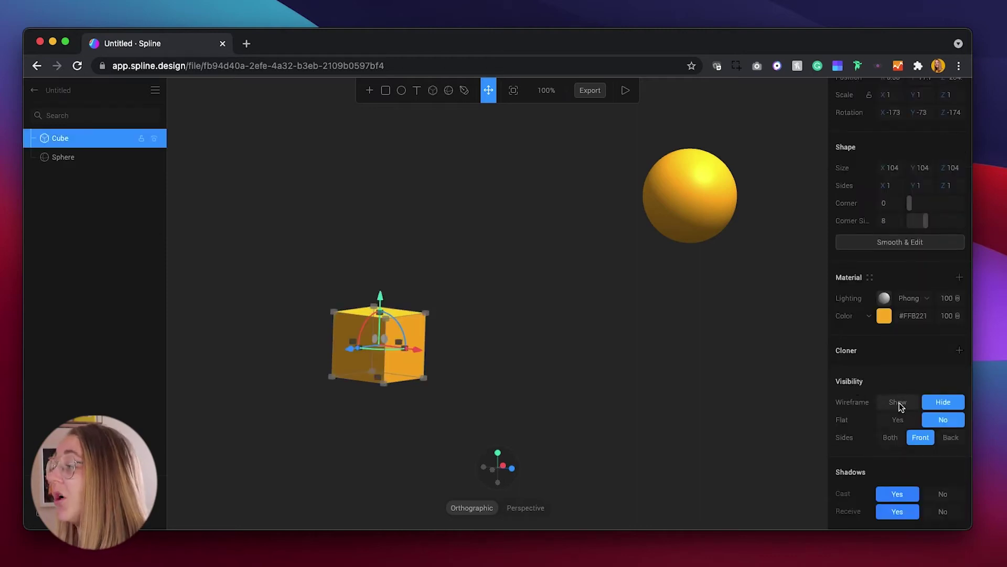
Show the cube as a wireframe and place a pyramid to its right.
click(740, 326)
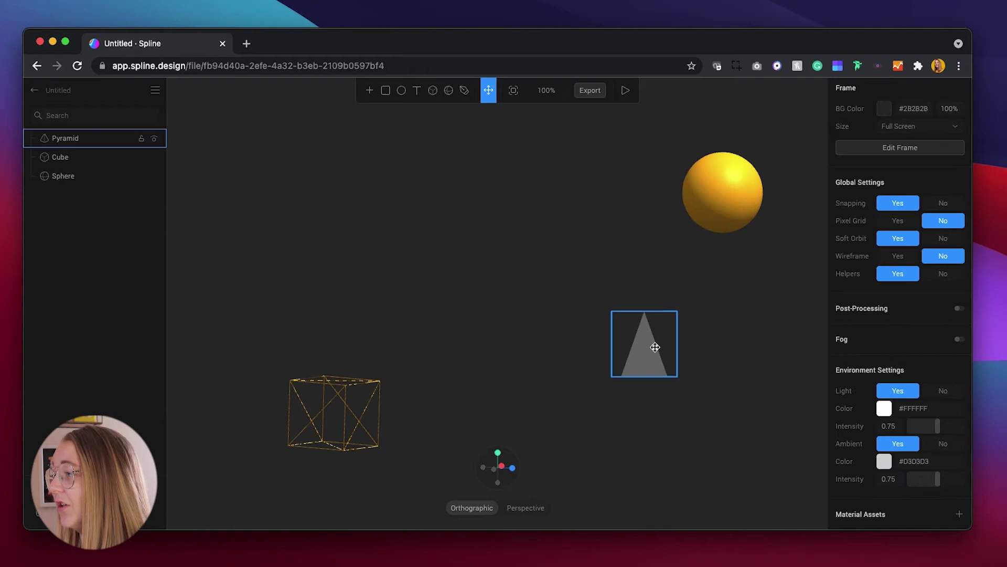
click(653, 348)
drag(719, 375, 717, 399)
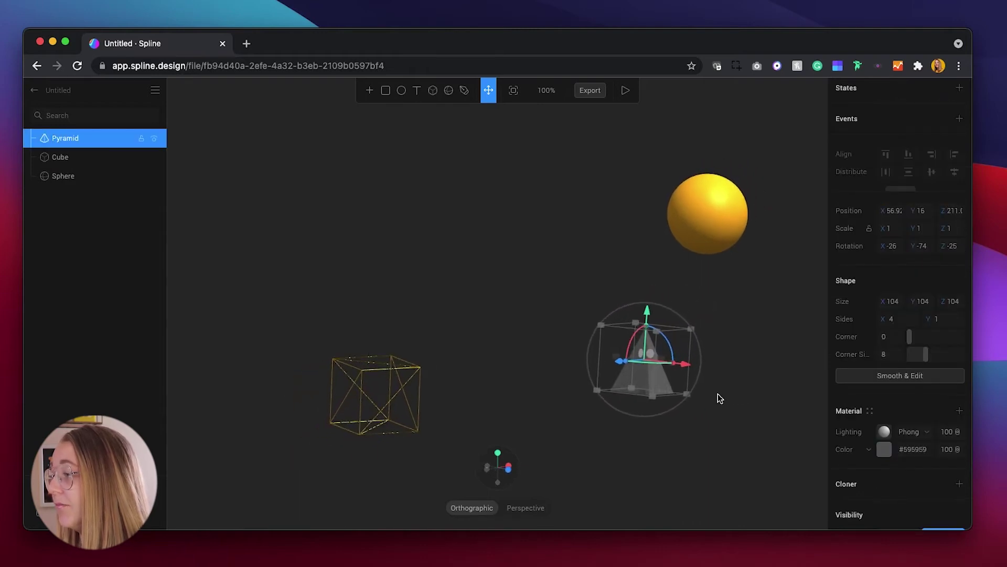
click(553, 398)
click(653, 363)
scroll(875, 419, down, 2)
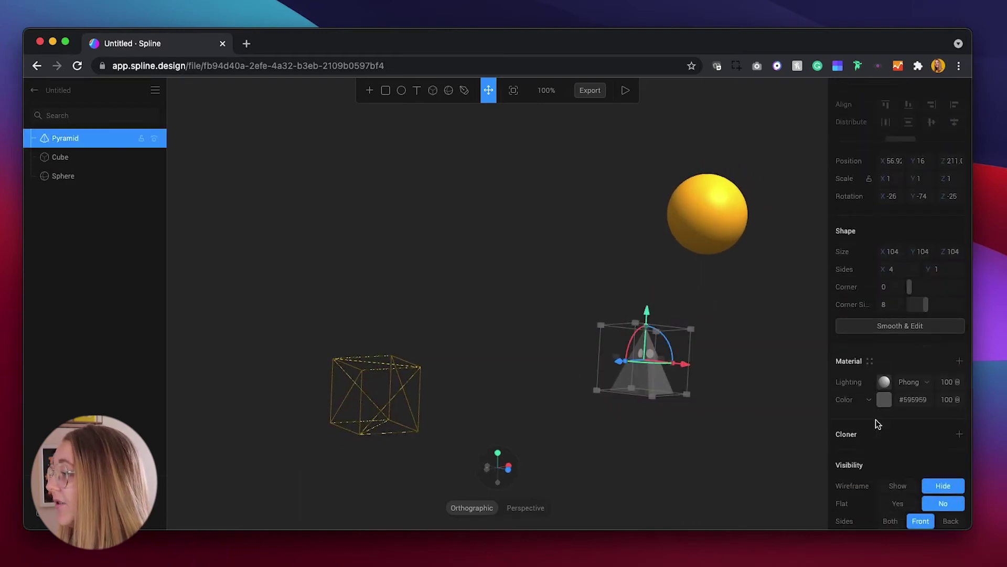
scroll(876, 420, up, 2)
Shrink the pyramid to size 80, narrow it into a slim shape, and select the torus.
drag(662, 403, 682, 387)
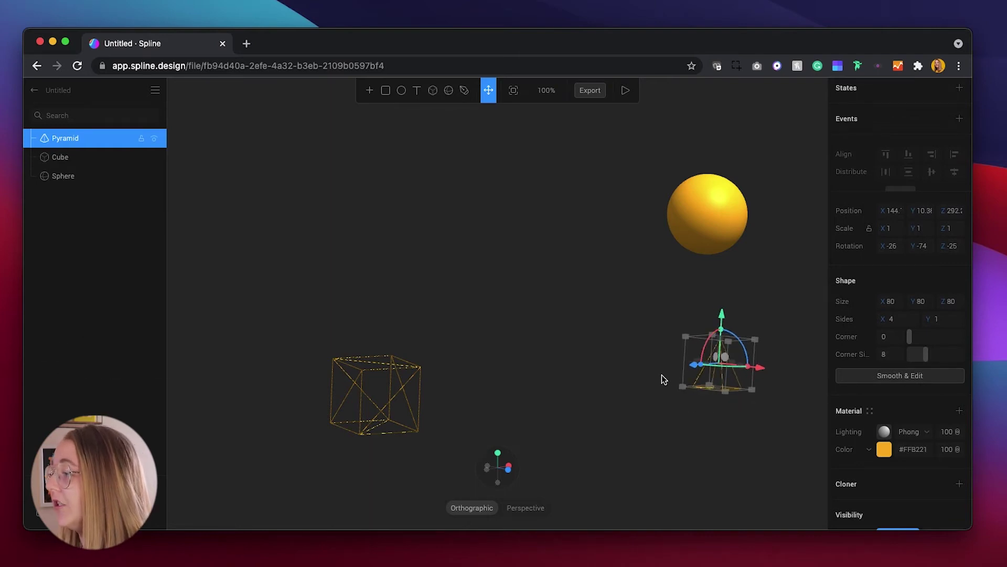
drag(684, 364, 641, 362)
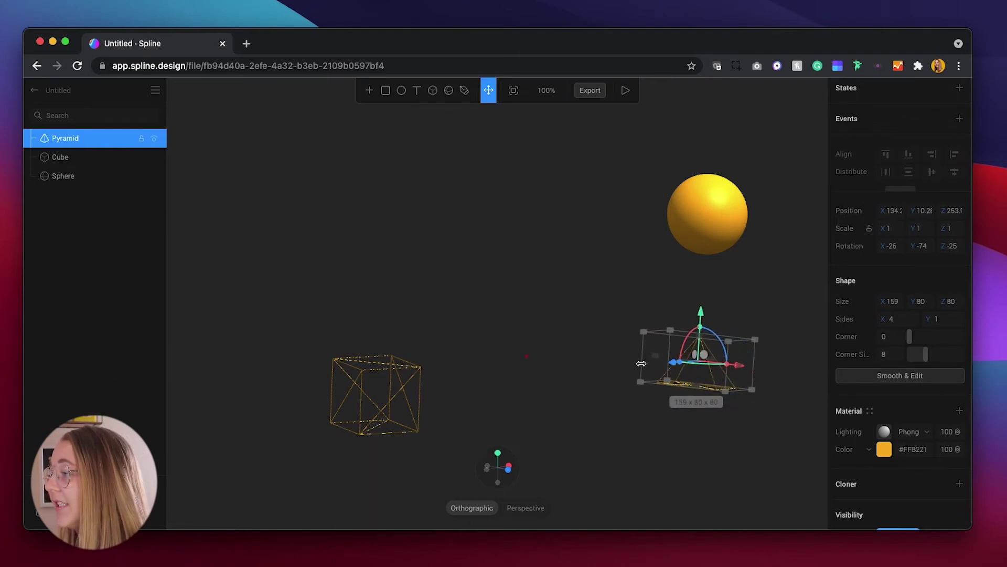
click(602, 414)
click(683, 375)
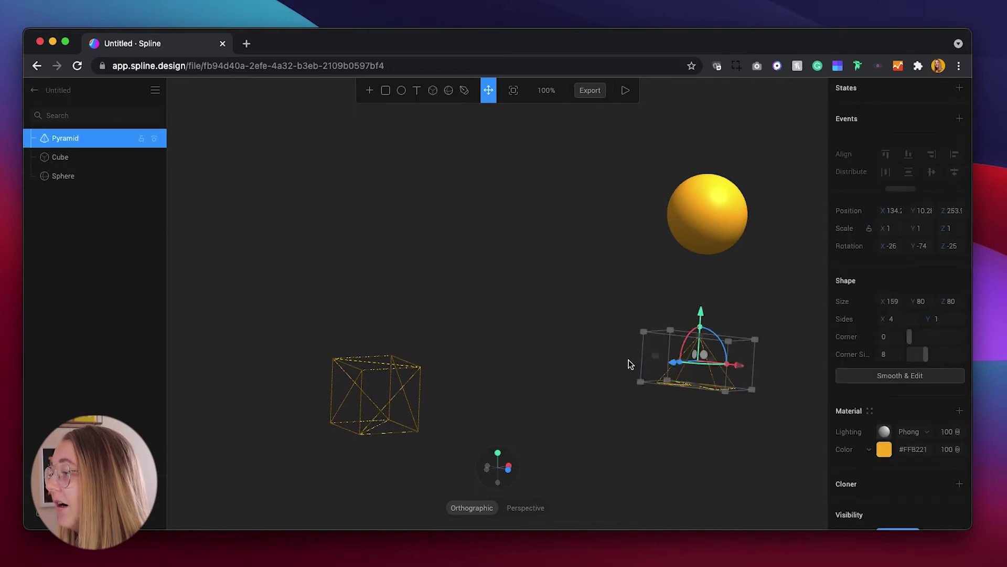
drag(651, 360, 693, 364)
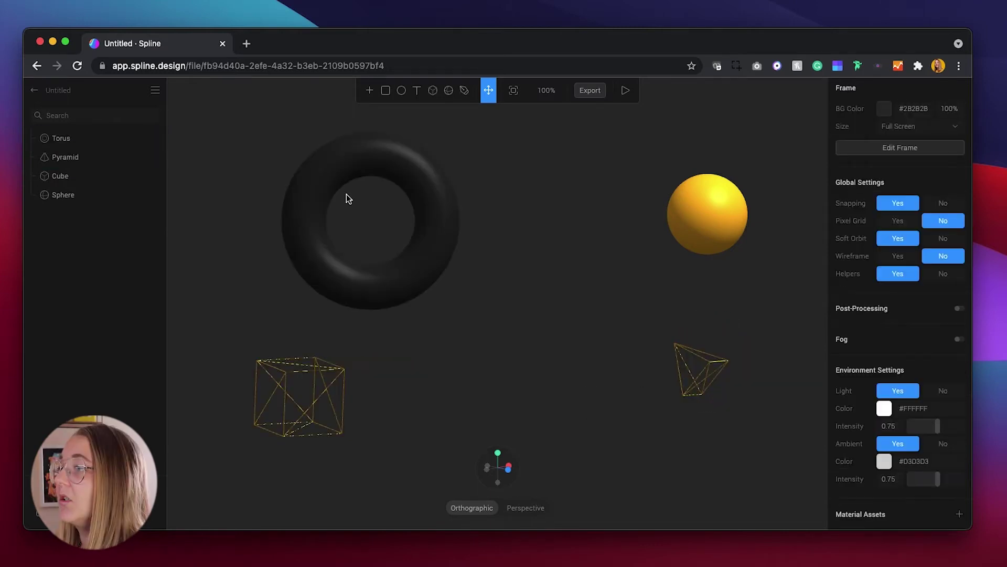
click(346, 195)
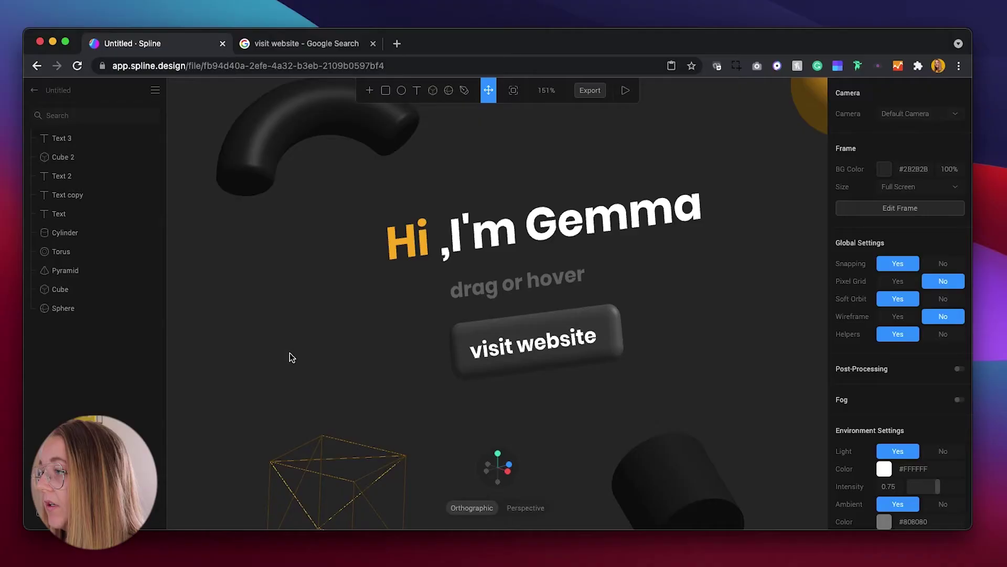
scroll(290, 357, down, 2)
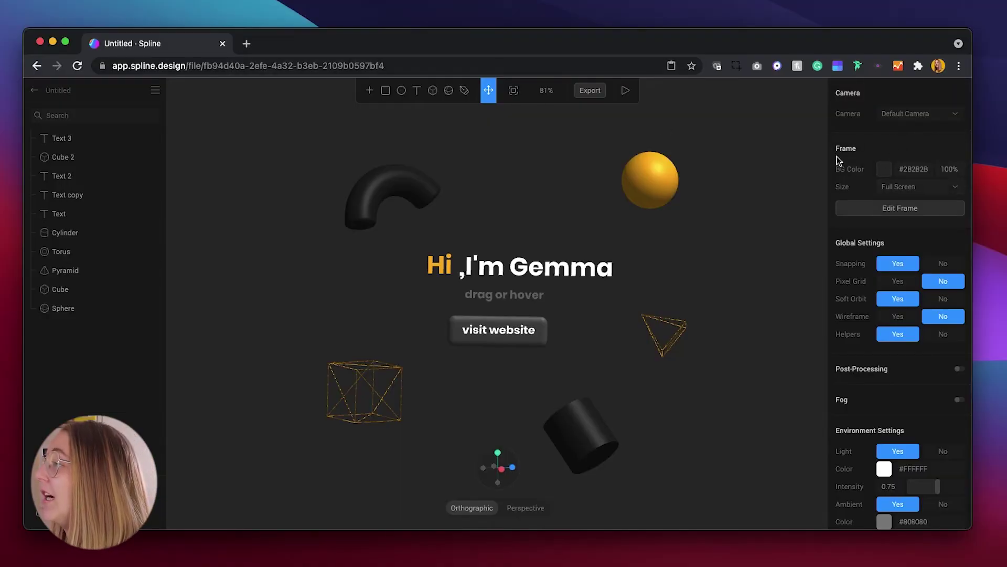
Select the orange sphere in the finished composition.
click(654, 174)
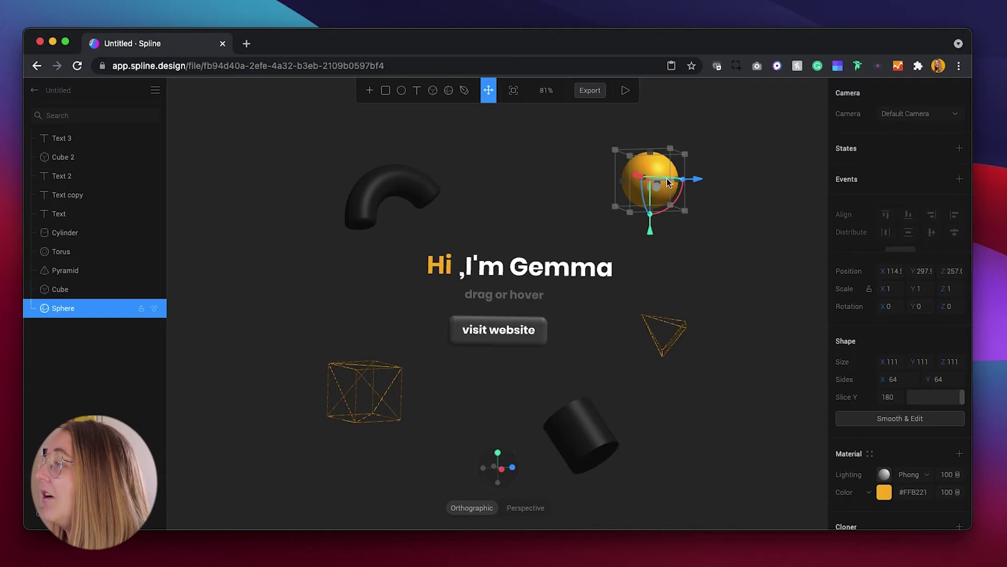
Add a State 1 to the sphere and colour it red.
click(959, 150)
click(867, 178)
click(859, 190)
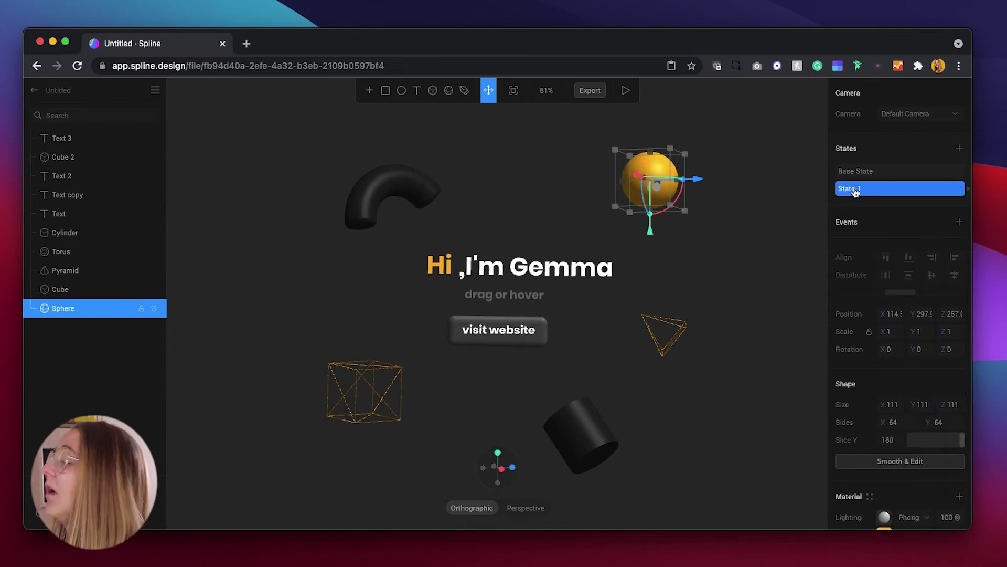
scroll(872, 280, down, 3)
click(882, 396)
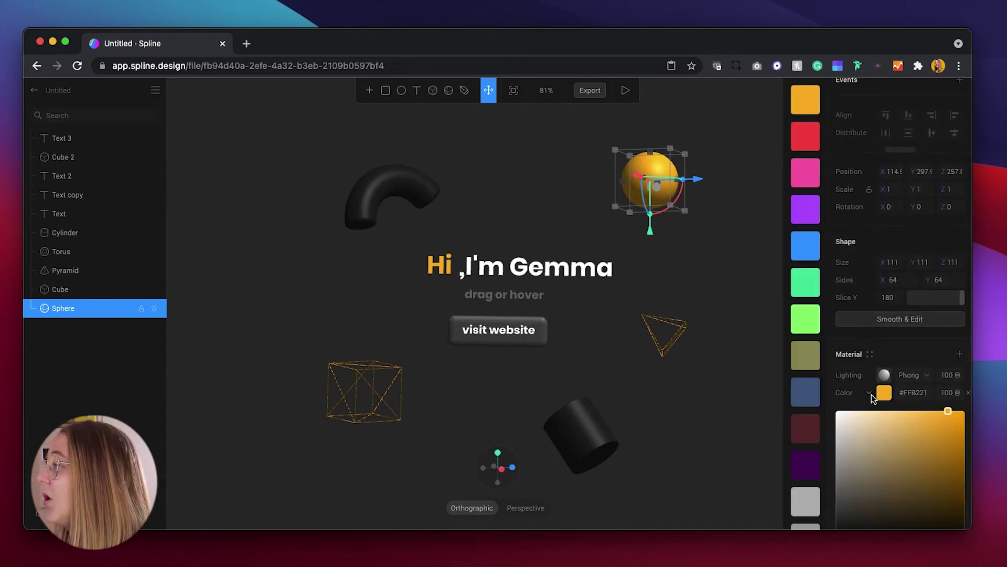
click(806, 137)
click(738, 205)
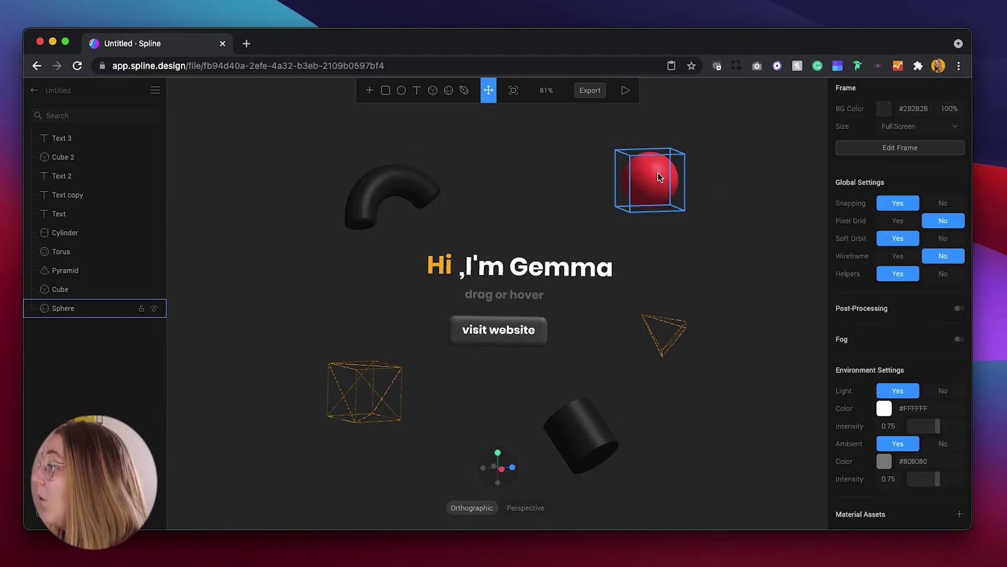
click(658, 172)
Add a Mouse Hover event targeting State 1, then play the scene to test it.
click(878, 111)
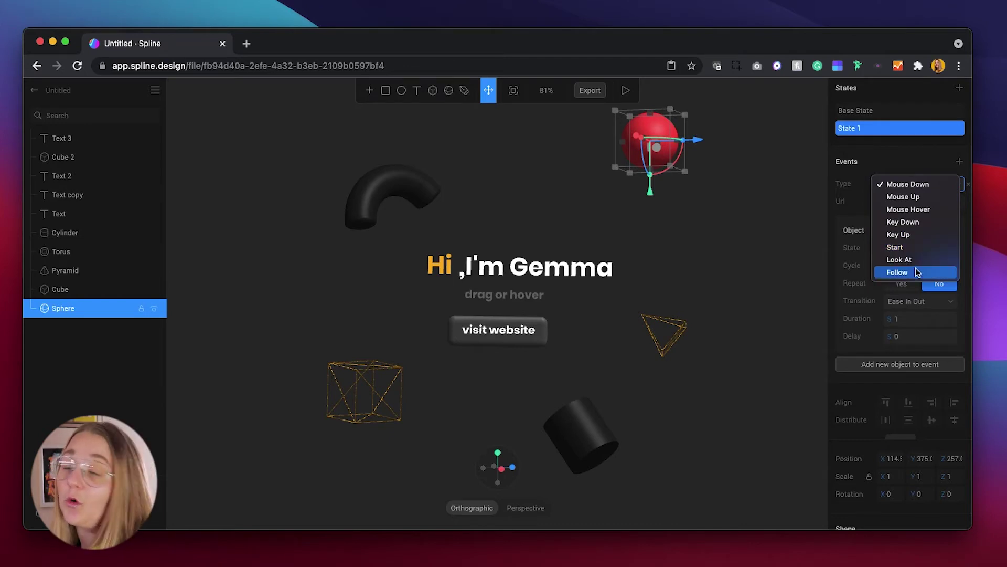
click(920, 214)
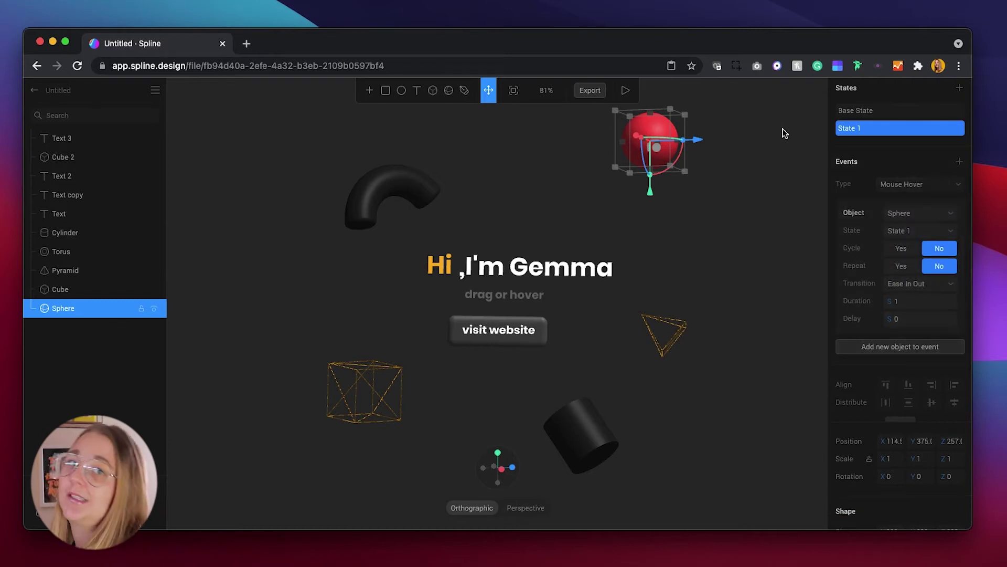
scroll(897, 213, down, 1)
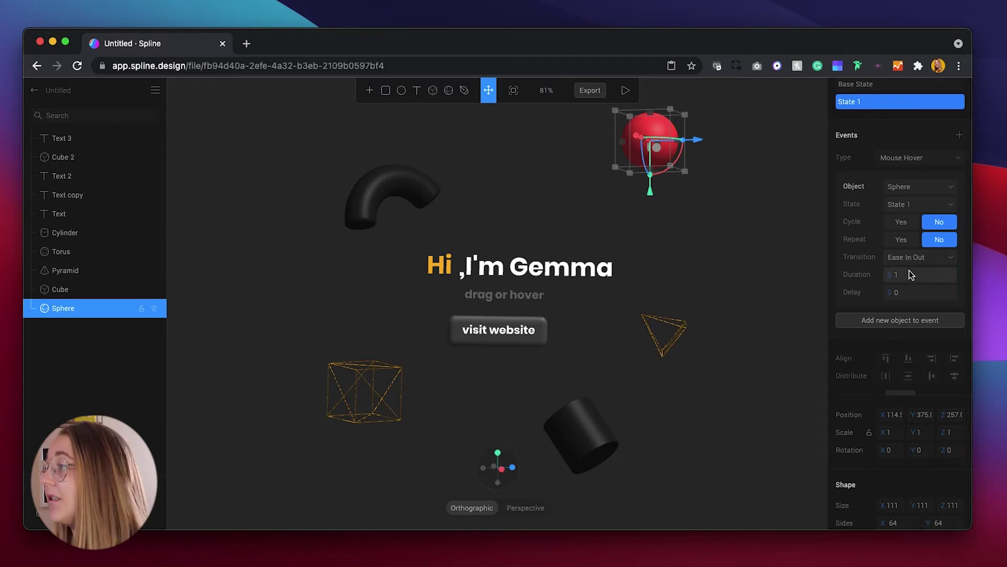
click(623, 91)
click(623, 91)
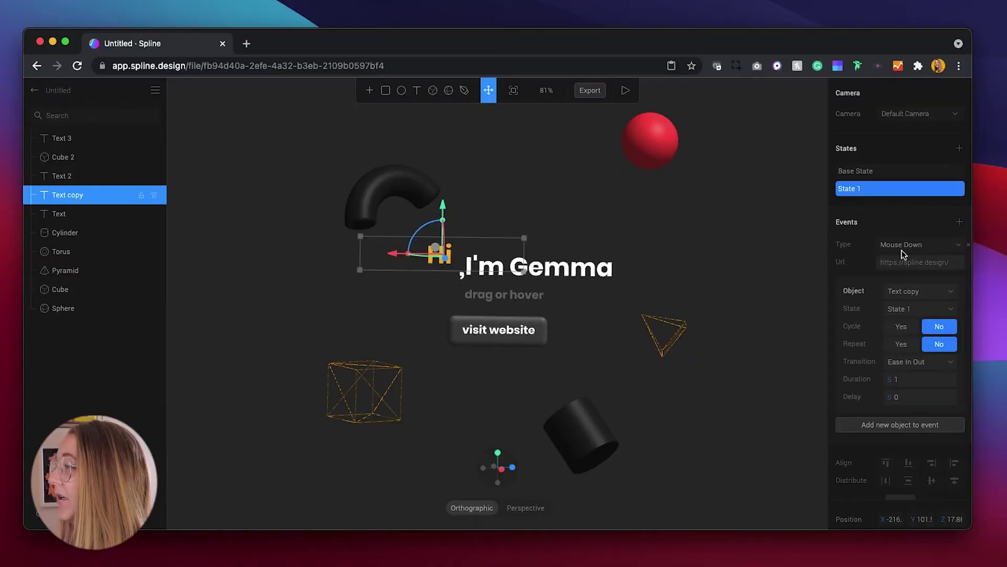
Set Text copy's event to Start with a Spring transition and preview it in Play.
click(912, 244)
click(921, 308)
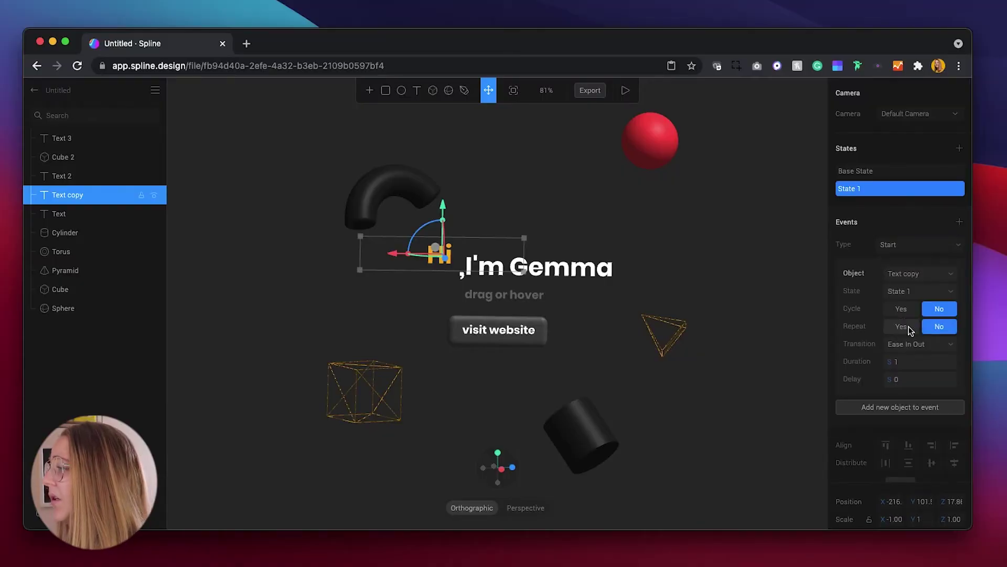
click(927, 343)
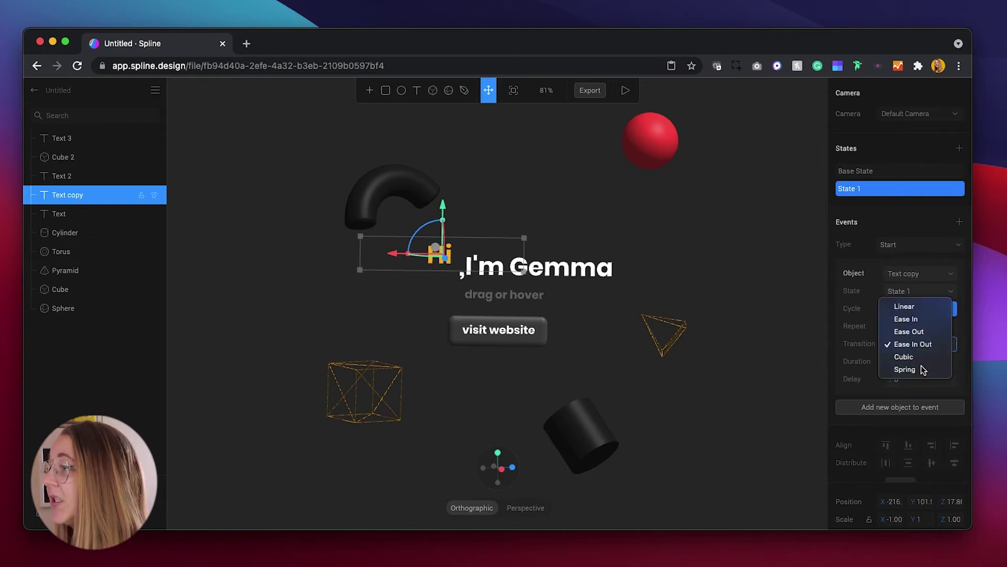
click(933, 369)
key(super+p)
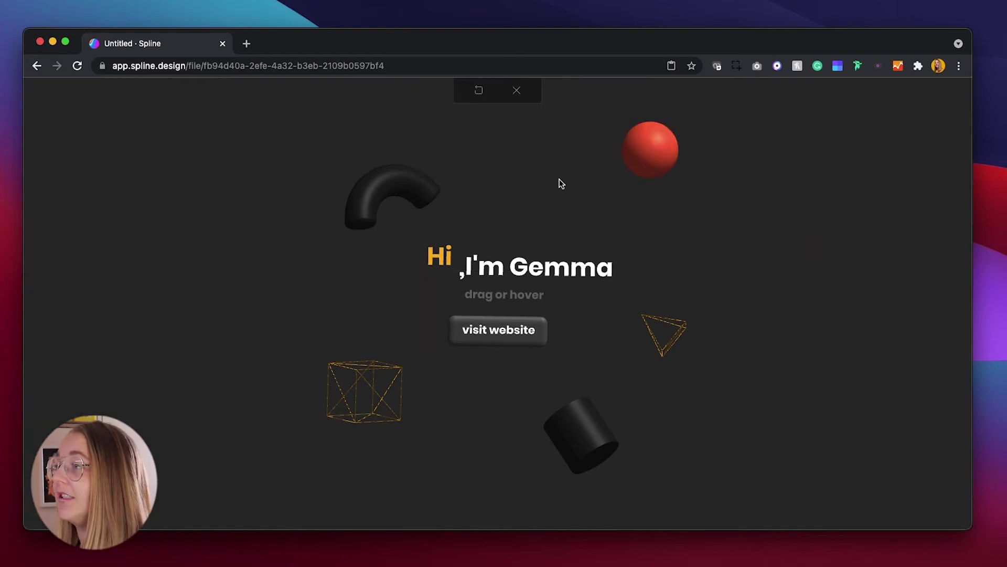
click(515, 92)
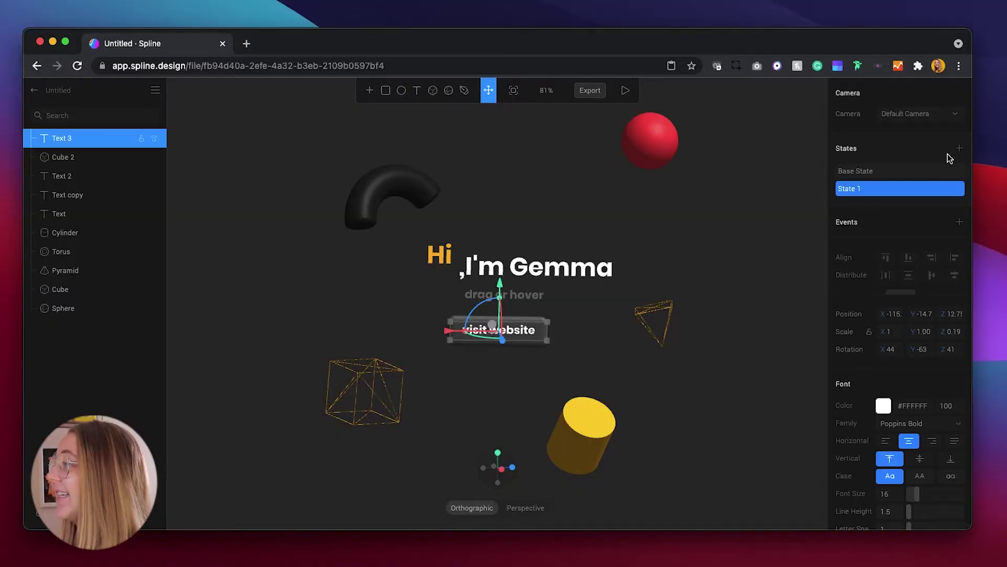
Add a Mouse Down event on Text 3 linking to gemmahelyer.co.uk, then test it in Play mode.
click(961, 226)
click(888, 245)
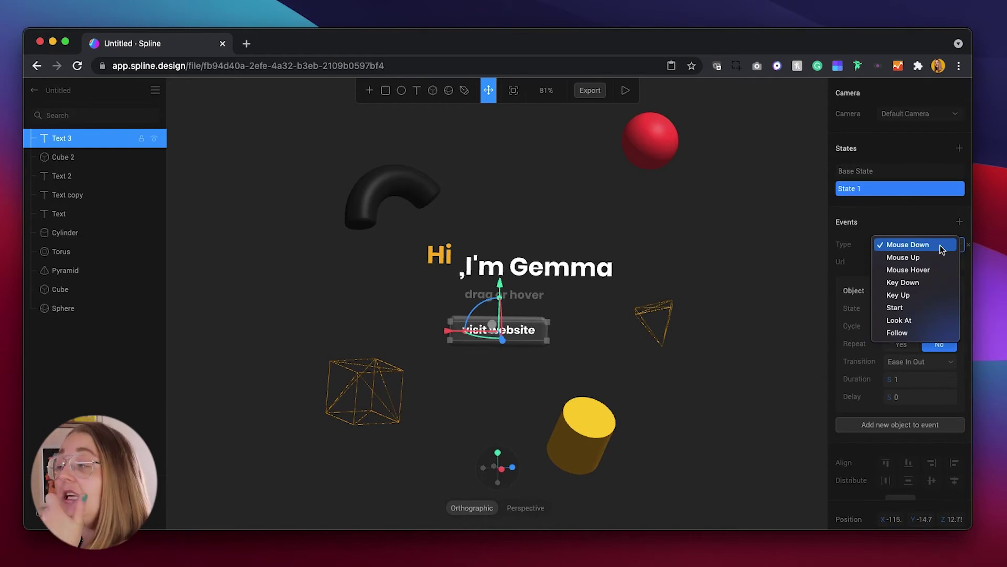
click(929, 270)
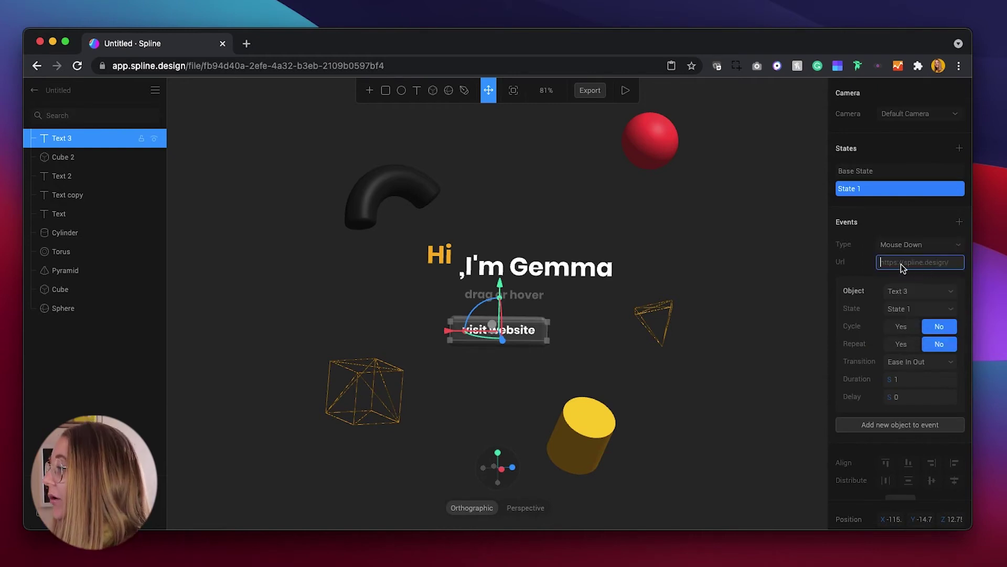
key(p)
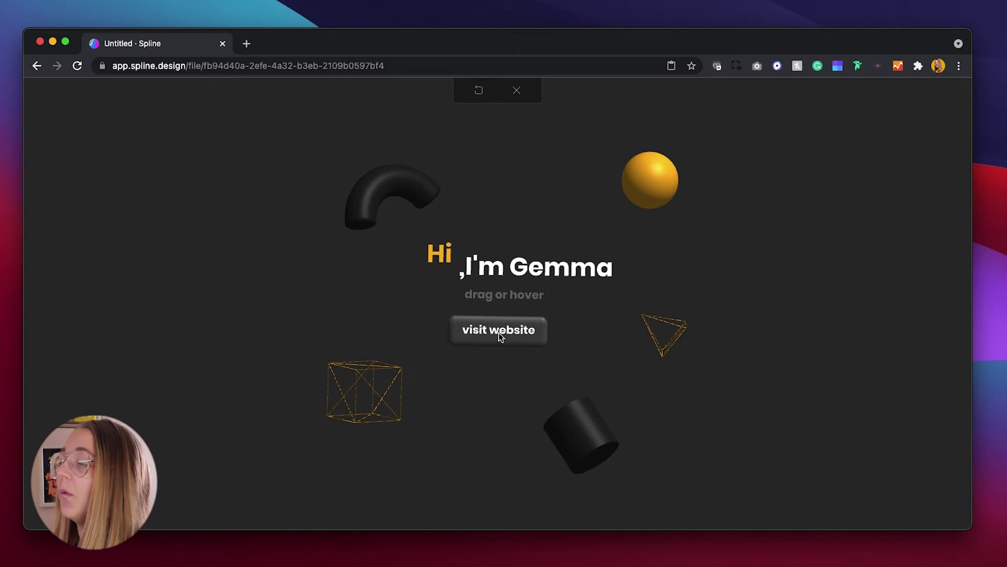
click(497, 332)
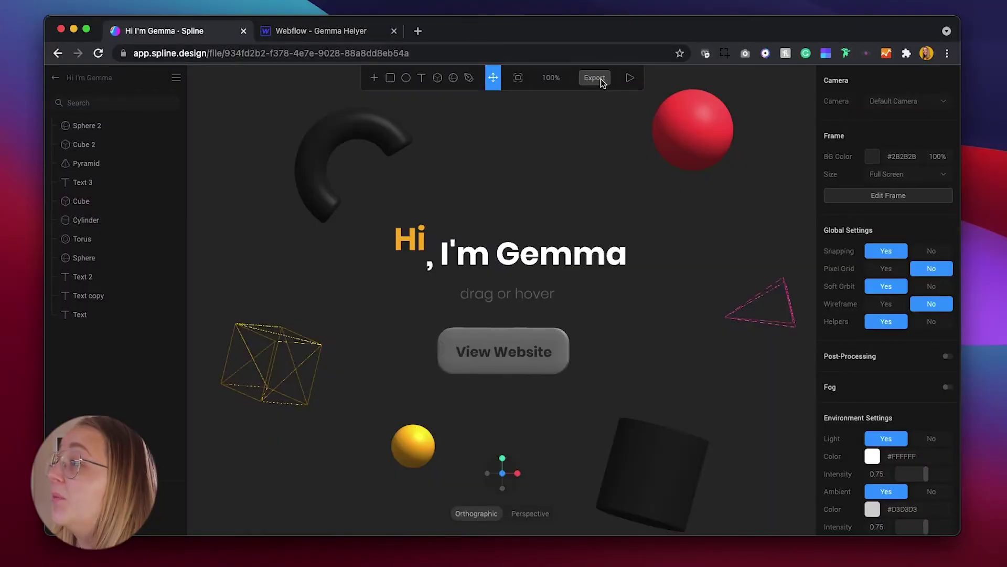
Export the scene as a Public URL and copy its iframe embed code.
click(591, 80)
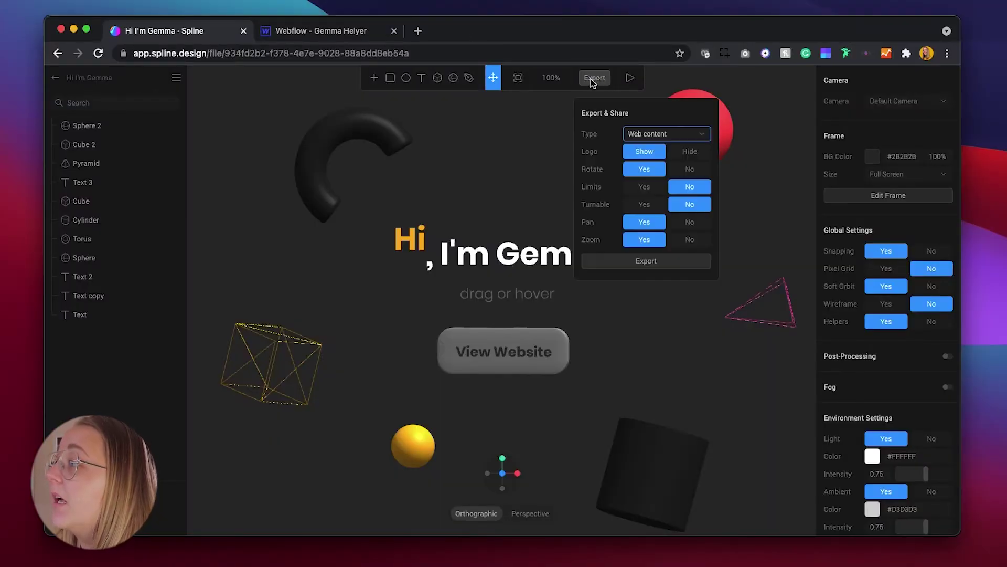
click(640, 134)
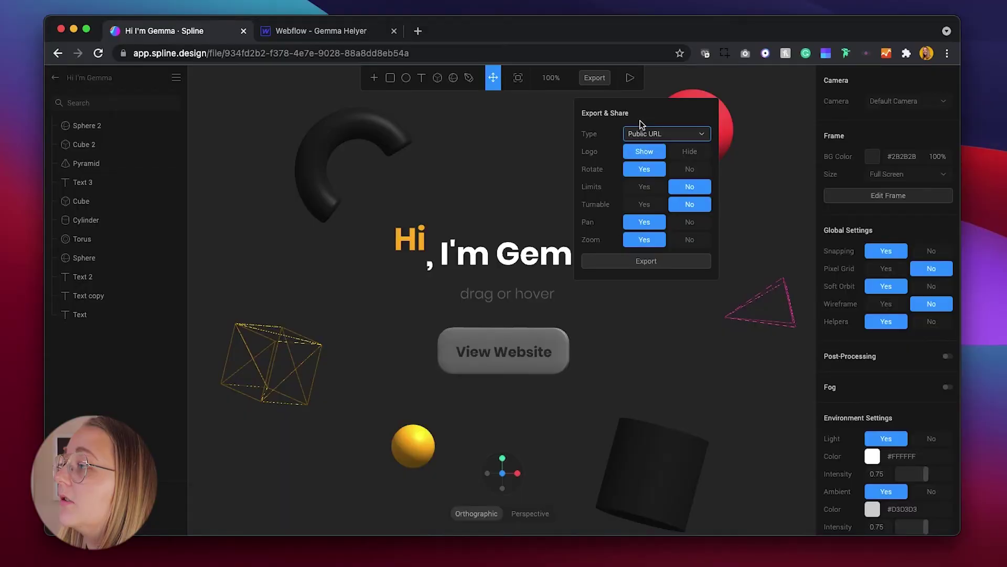
click(628, 262)
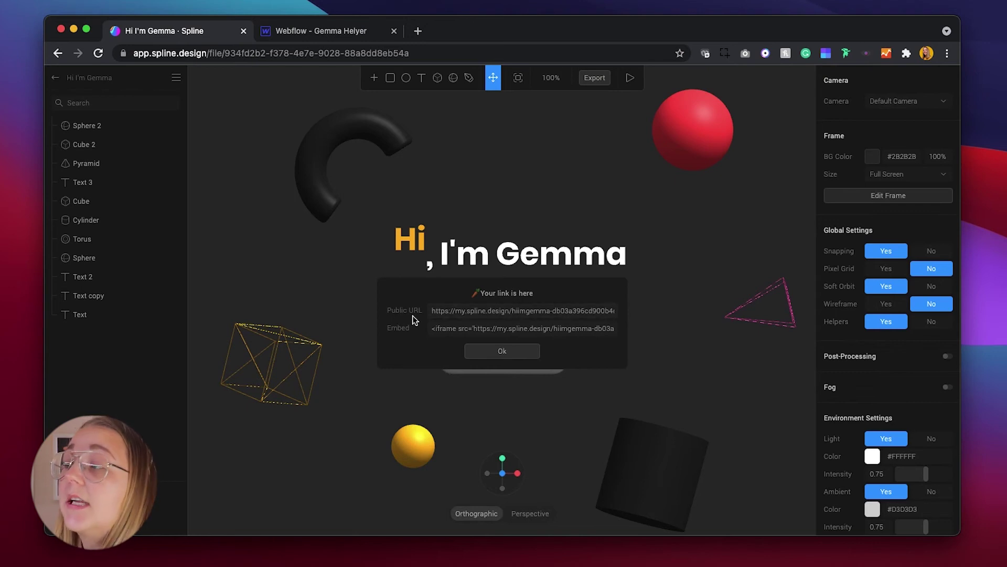
click(471, 329)
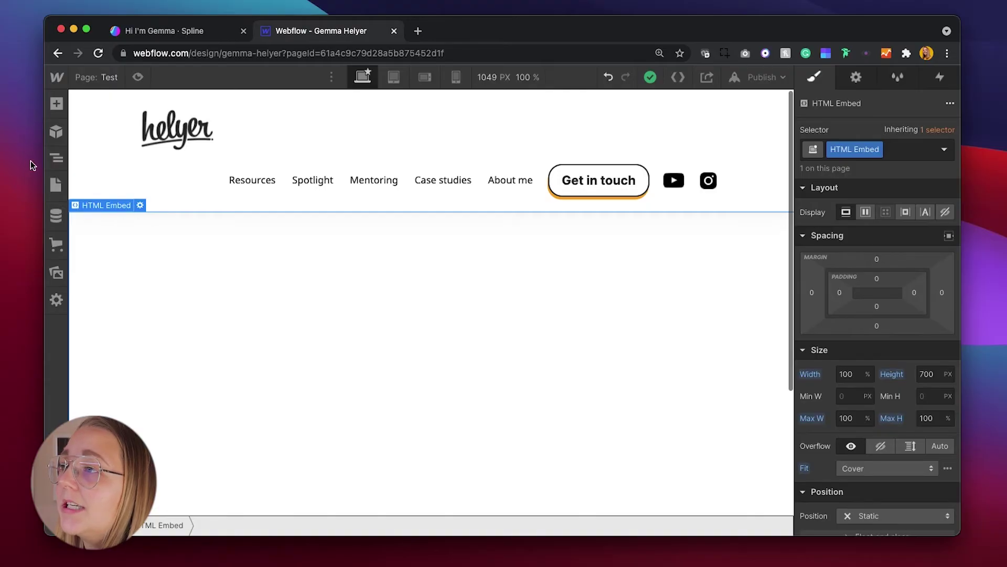
Save the Spline iframe code in the HTML Embed element, then preview and orbit the scene.
click(56, 157)
double_click(118, 162)
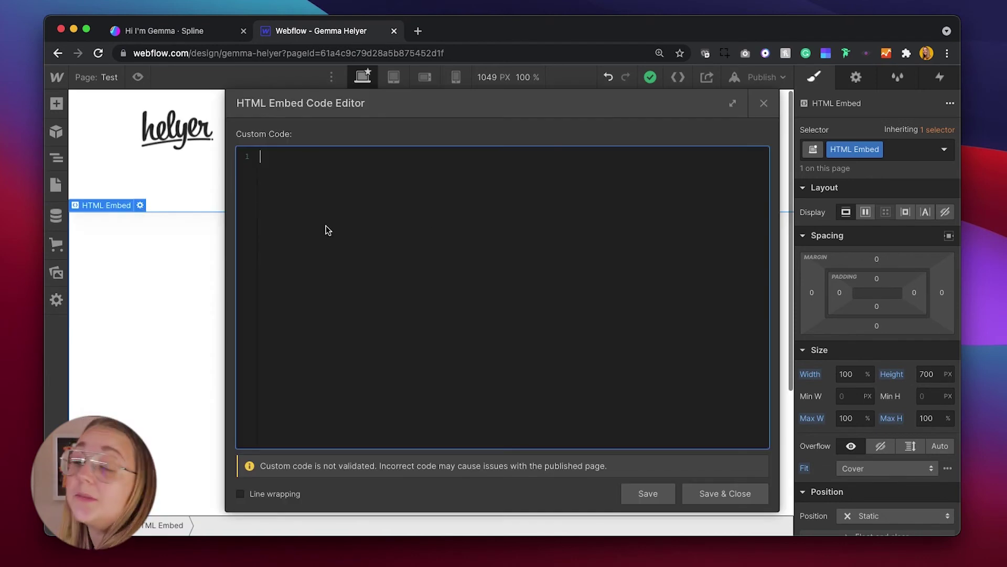
click(706, 497)
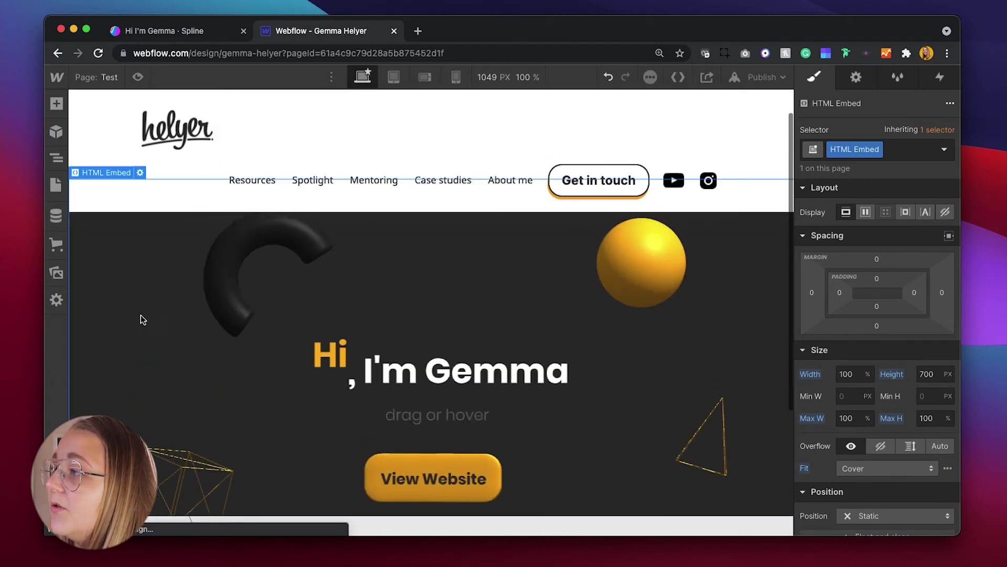
click(138, 80)
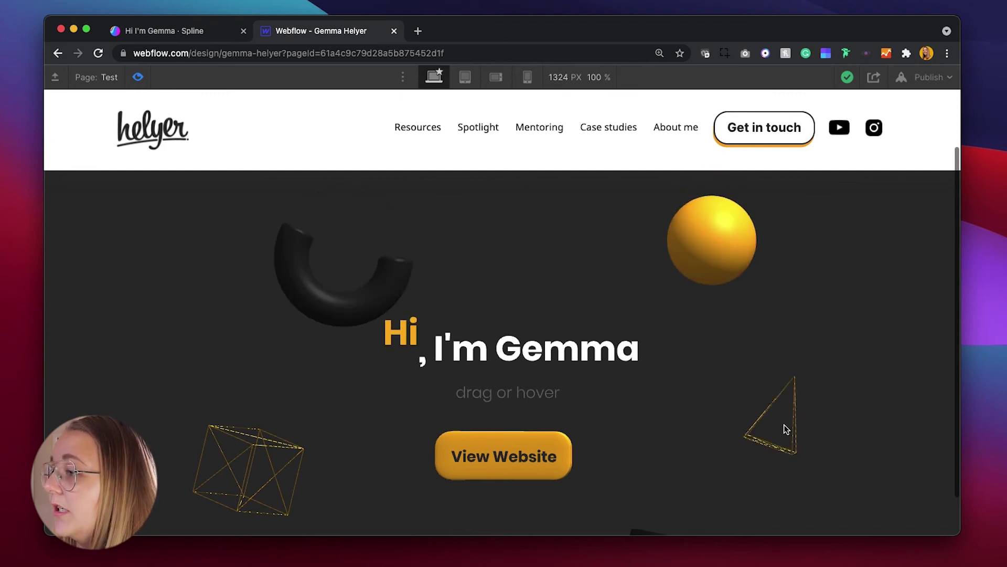
drag(784, 429, 469, 285)
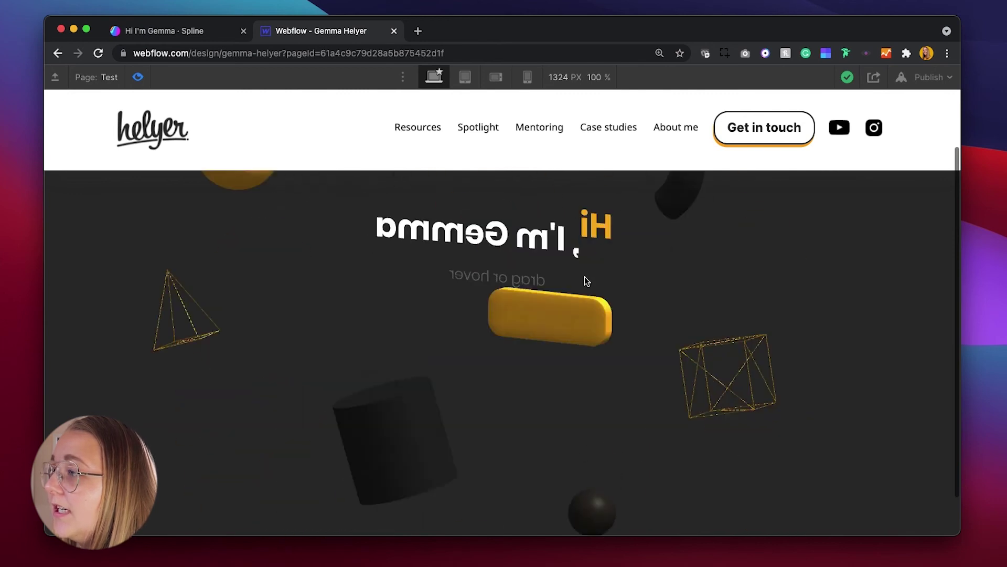
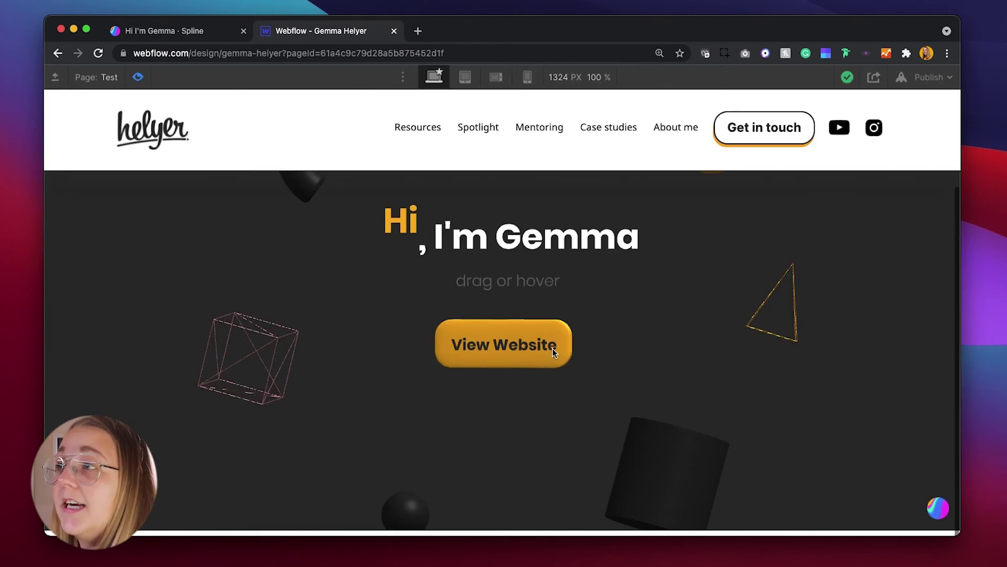
Open gemmahelyer.co.uk in a new tab from the preview's View Website button.
click(510, 347)
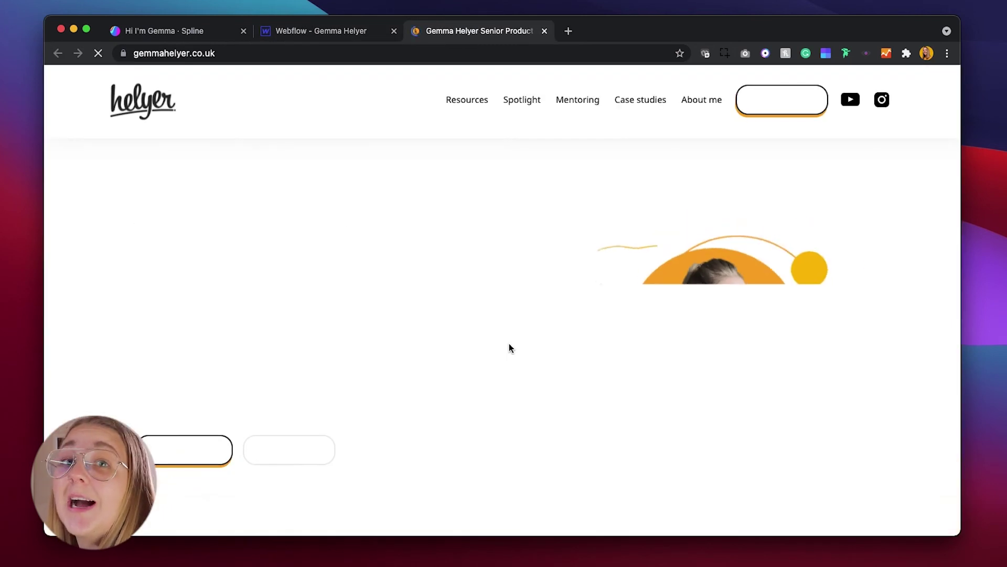